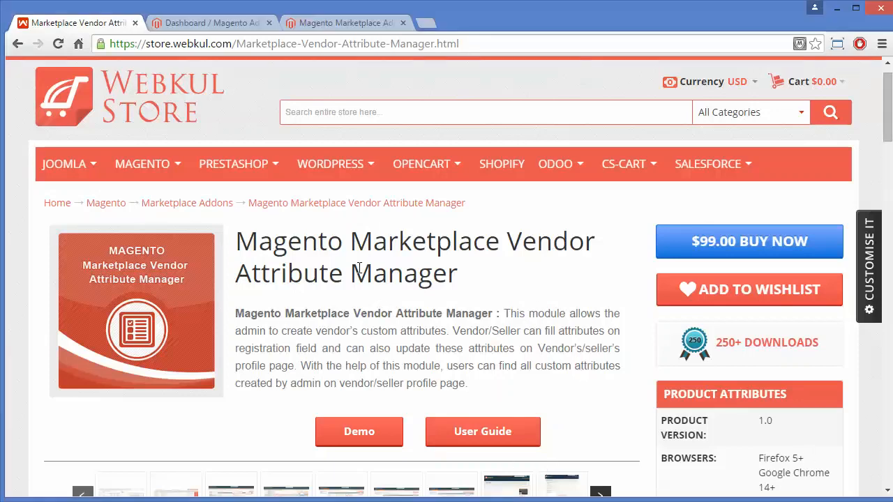
# Switch from the Webkul product page to the Magento Admin dashboard tab
pyautogui.click(209, 24)
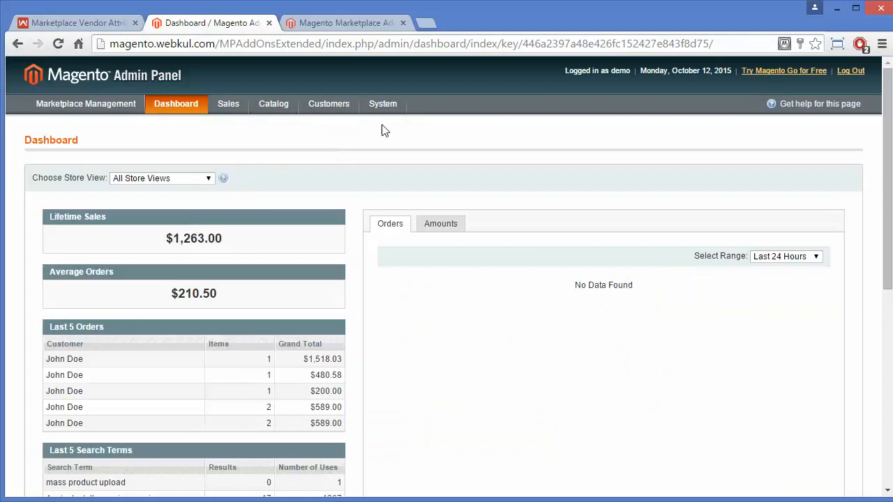
# Open the System Configuration page from the System menu
pyautogui.moveTo(383, 107)
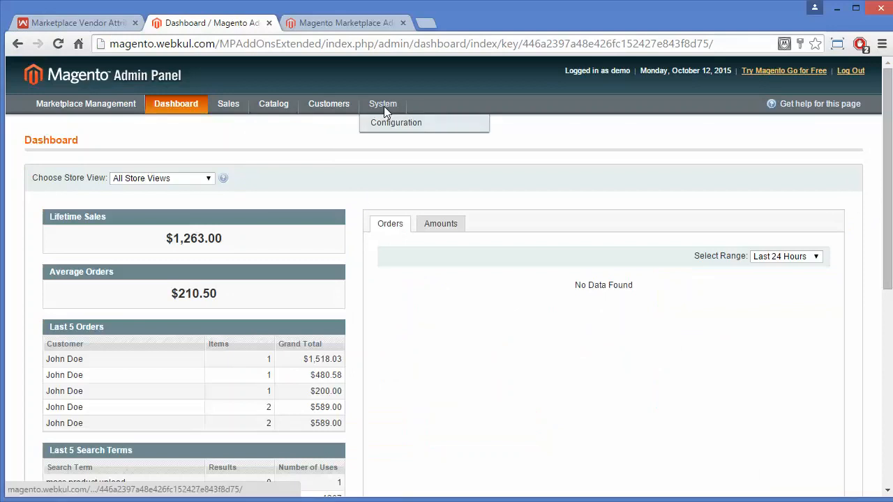
pyautogui.click(389, 125)
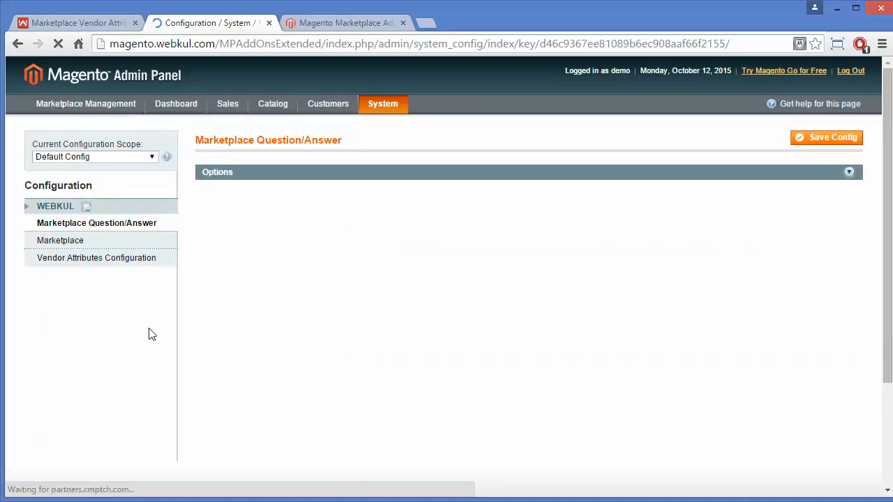
# Expand Vendor Attributes settings, keeping visibility on registration and on profile at Yes
pyautogui.click(134, 257)
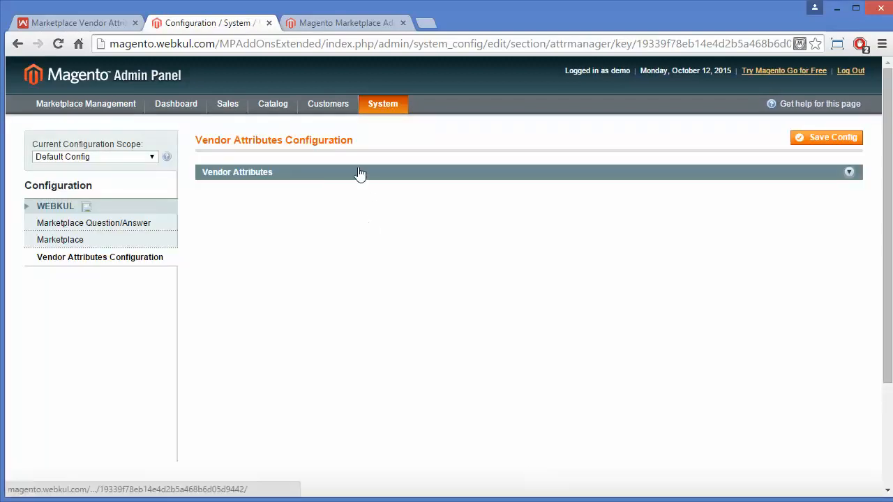
pyautogui.click(360, 174)
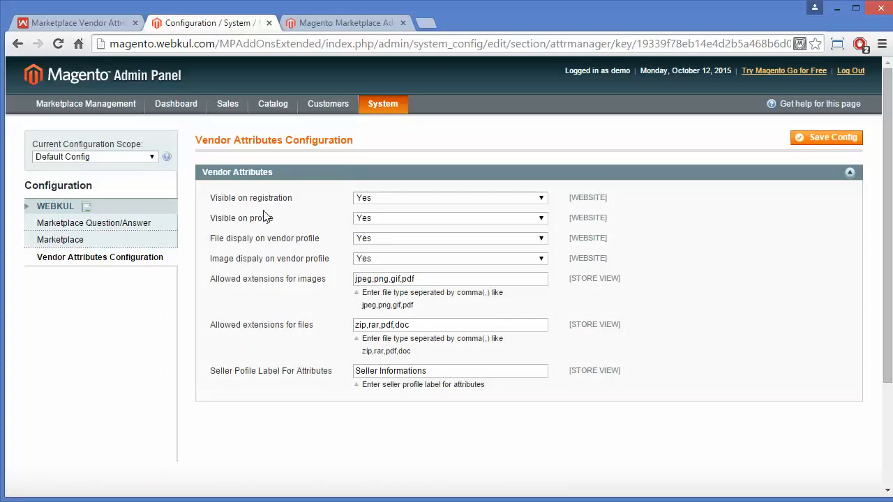
pyautogui.click(384, 198)
pyautogui.click(383, 195)
pyautogui.click(380, 219)
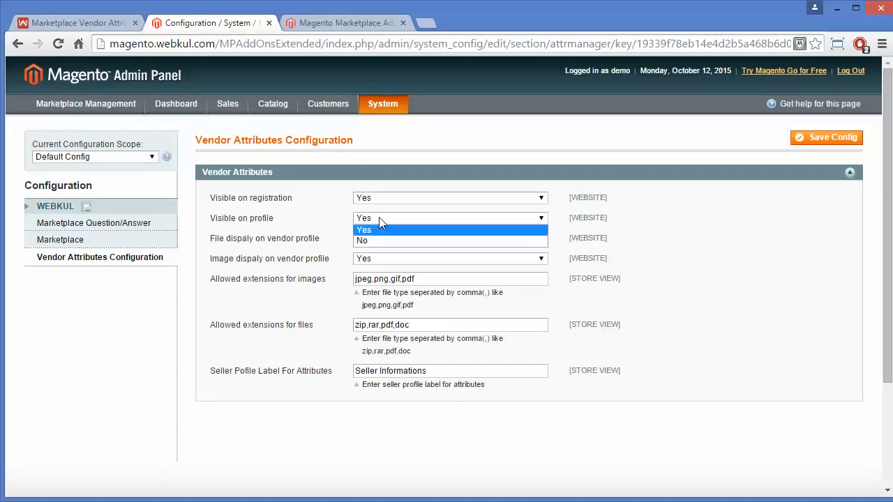
pyautogui.click(379, 217)
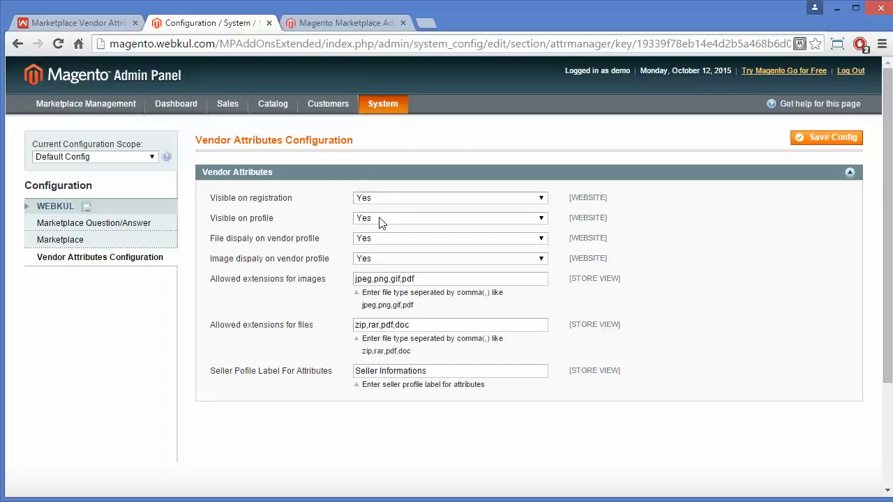
# Leave visibility on profile and file display on vendor profile both set to Yes
pyautogui.click(380, 219)
pyautogui.click(380, 241)
pyautogui.click(383, 221)
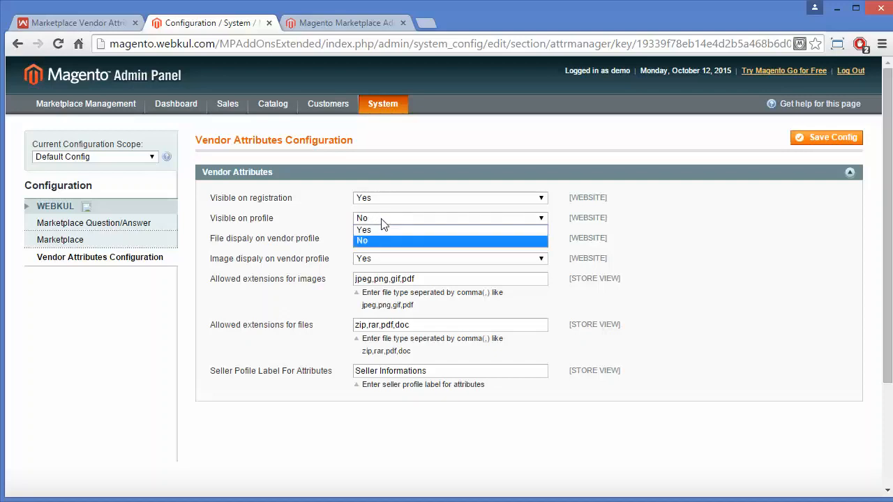
pyautogui.click(374, 230)
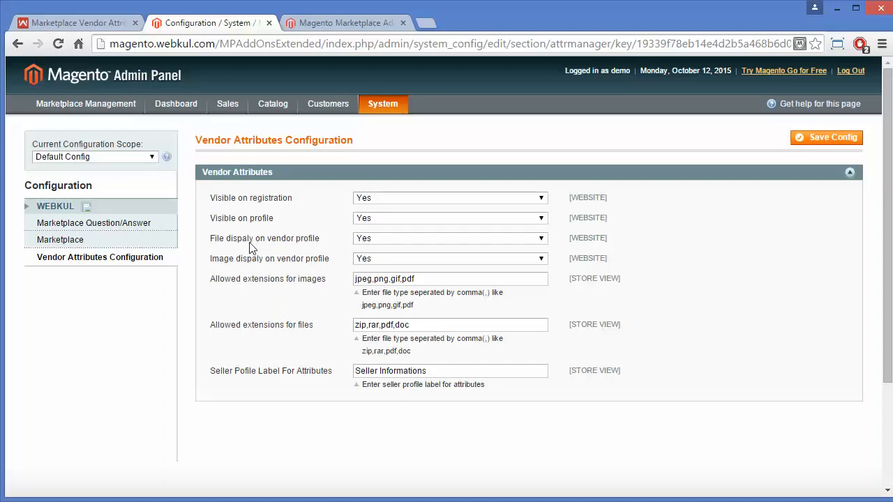
pyautogui.click(381, 241)
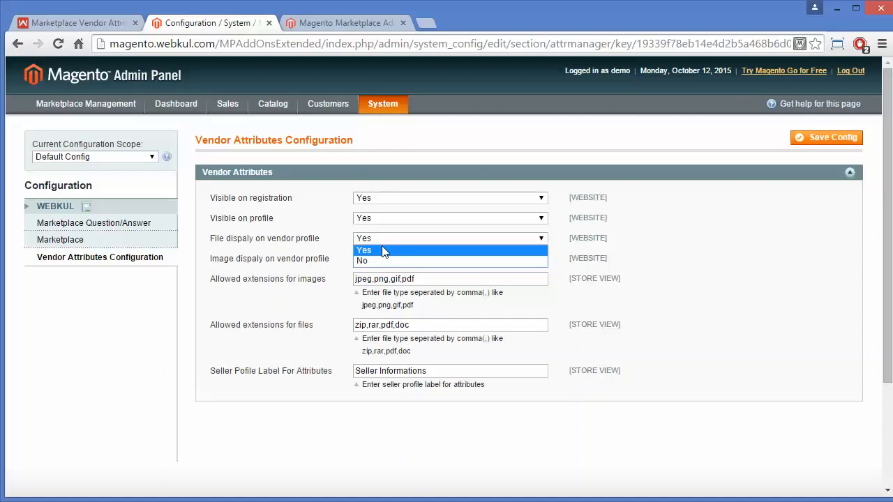
pyautogui.click(376, 260)
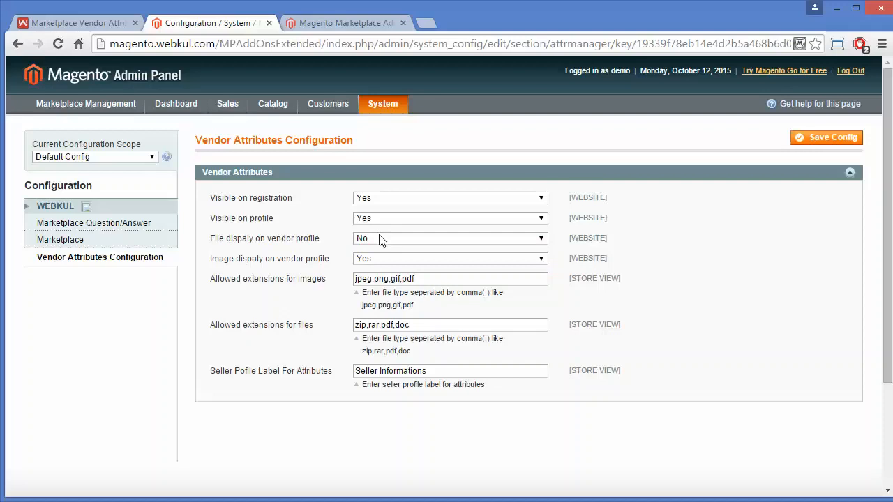
pyautogui.click(380, 240)
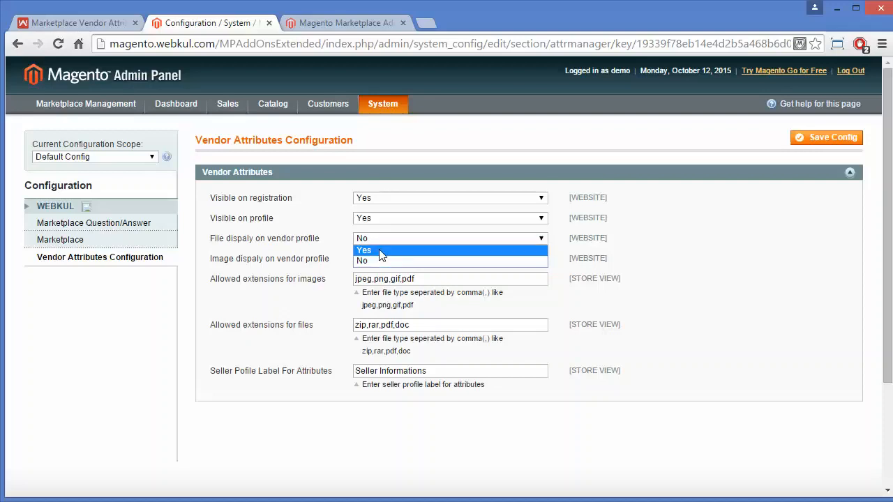
pyautogui.click(379, 249)
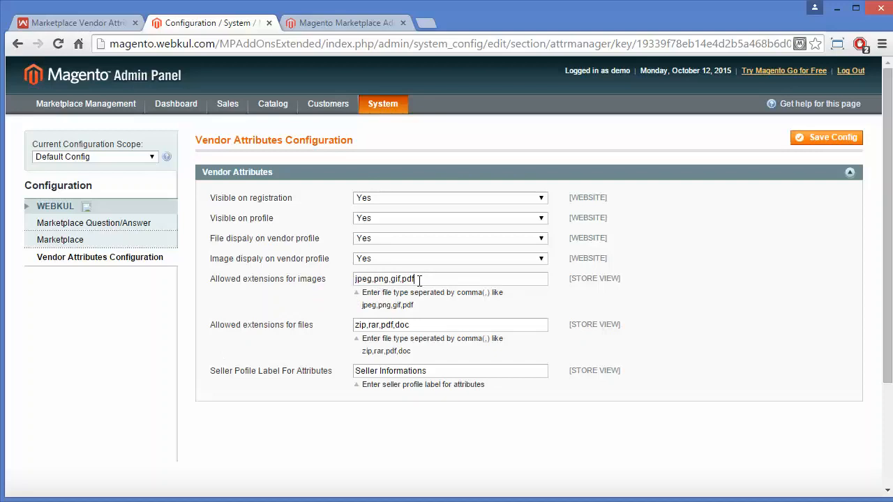
# Trim the trailing comma from the extensions, relabel the seller profile 'Seller information', and save
pyautogui.write(',')
pyautogui.press('BackSpace')
pyautogui.press('BackSpace')
pyautogui.click(425, 373)
pyautogui.press('BackSpace')
pyautogui.press('BackSpace')
pyautogui.press('BackSpace')
pyautogui.press('BackSpace')
pyautogui.press('BackSpace')
pyautogui.press('BackSpace')
pyautogui.press('BackSpace')
pyautogui.press('BackSpace')
pyautogui.press('BackSpace')
pyautogui.press('BackSpace')
pyautogui.press('BackSpace')
pyautogui.press('BackSpace')
pyautogui.press('BackSpace')
pyautogui.press('BackSpace')
pyautogui.press('BackSpace')
pyautogui.press('BackSpace')
pyautogui.press('BackSpace')
pyautogui.press('BackSpace')
pyautogui.press('BackSpace')
pyautogui.write('seller inf')
pyautogui.press('BackSpace')
pyautogui.press('BackSpace')
pyautogui.press('BackSpace')
pyautogui.press('BackSpace')
pyautogui.press('BackSpace')
pyautogui.press('BackSpace')
pyautogui.press('BackSpace')
pyautogui.press('BackSpace')
pyautogui.press('BackSpace')
pyautogui.write('know you')
pyautogui.press('BackSpace')
pyautogui.press('BackSpace')
pyautogui.press('BackSpace')
pyautogui.press('BackSpace')
pyautogui.press('BackSpace')
pyautogui.press('BackSpace')
pyautogui.press('BackSpace')
pyautogui.press('BackSpace')
pyautogui.press('BackSpace')
pyautogui.press('BackSpace')
pyautogui.press('BackSpace')
pyautogui.press('BackSpace')
pyautogui.press('BackSpace')
pyautogui.press('BackSpace')
pyautogui.press('BackSpace')
pyautogui.write('Selle')
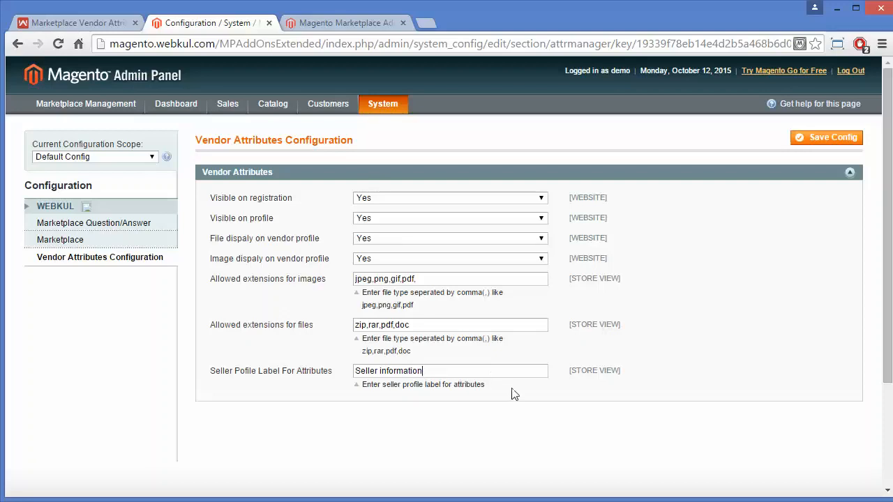
pyautogui.click(809, 147)
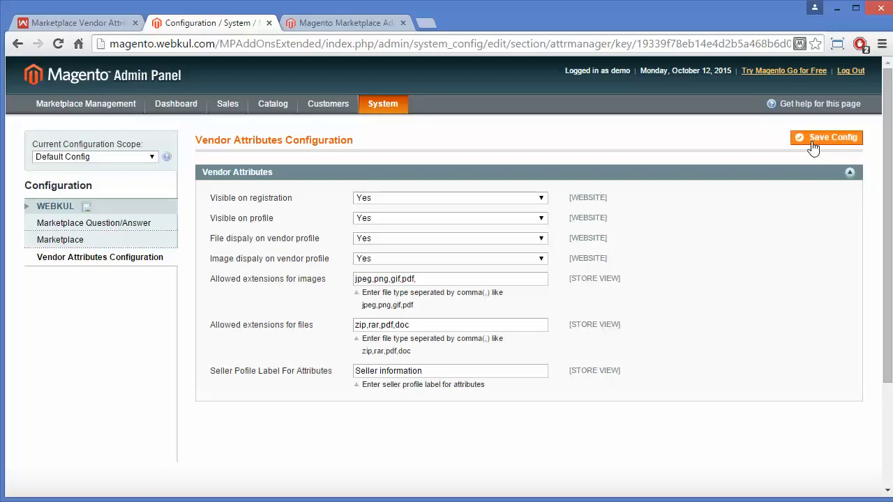
pyautogui.moveTo(93, 103)
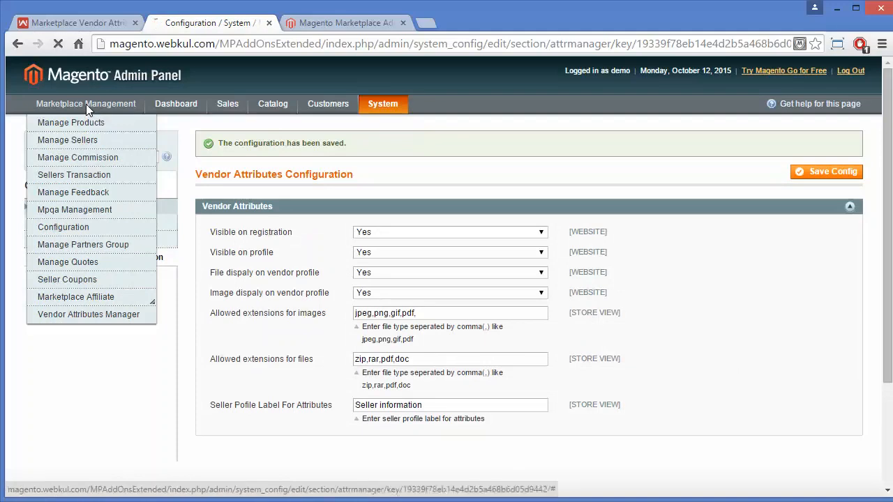
# Open Vendor Attributes Manager under Marketplace Management and pick the Test Attr attribute
pyautogui.click(89, 158)
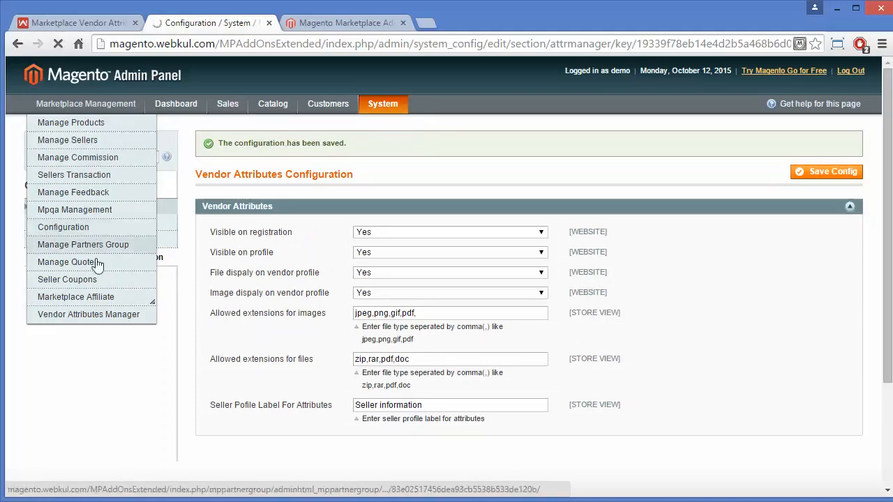
pyautogui.click(77, 315)
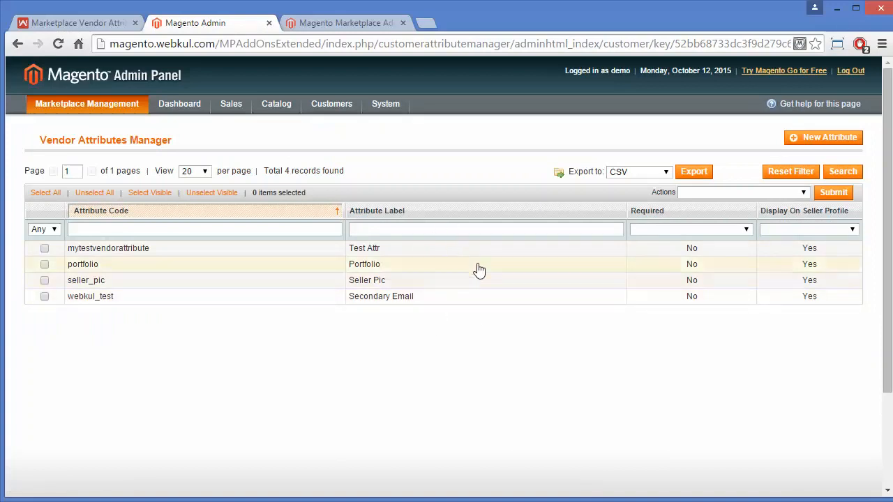
pyautogui.click(521, 256)
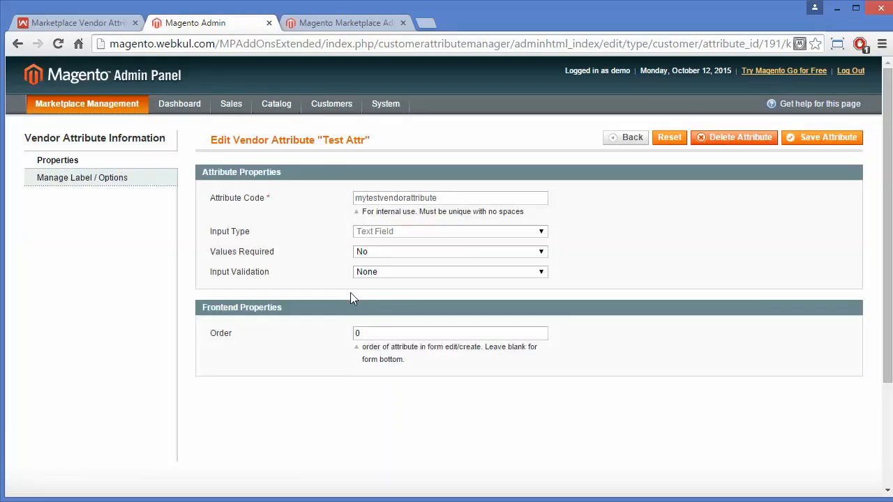
# Review mytestvendorattribute's properties, leaving Values Required No and input validation None
pyautogui.doubleClick(446, 200)
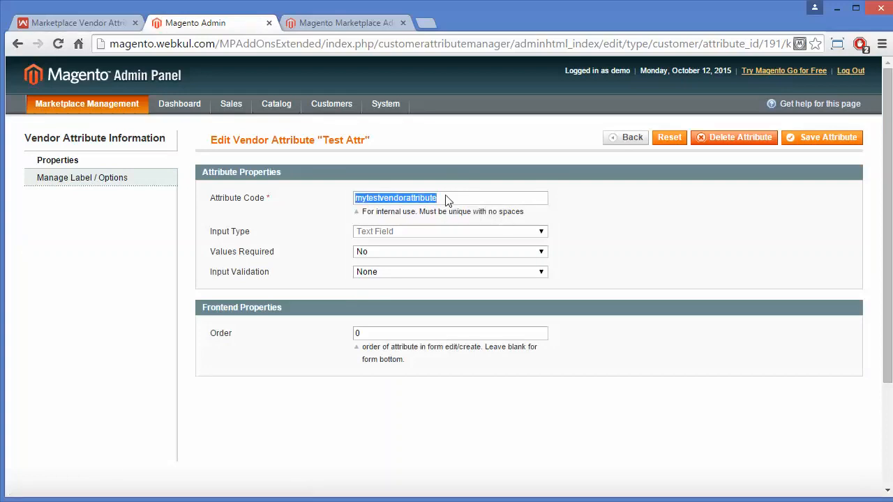
pyautogui.click(447, 200)
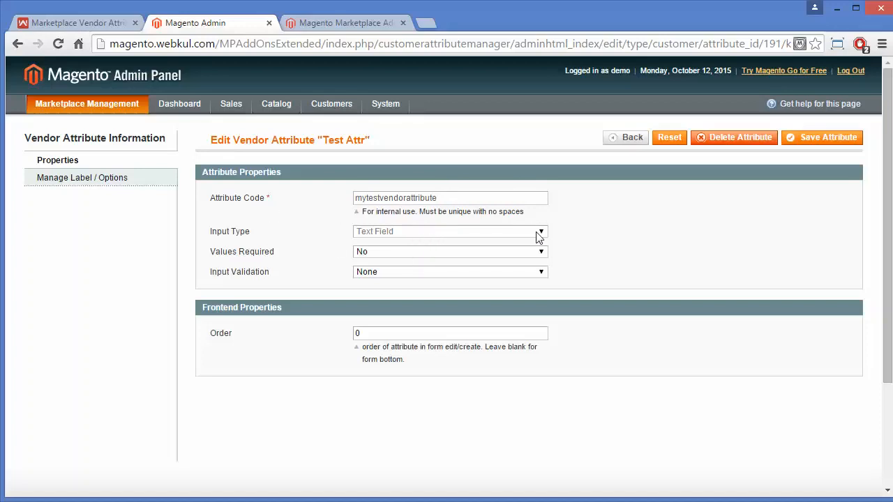
pyautogui.click(409, 253)
pyautogui.click(409, 259)
pyautogui.click(395, 274)
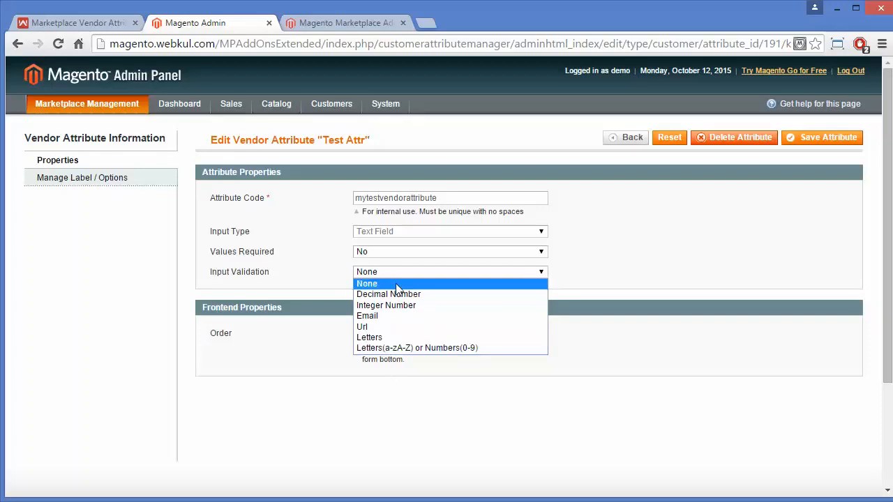
pyautogui.click(402, 274)
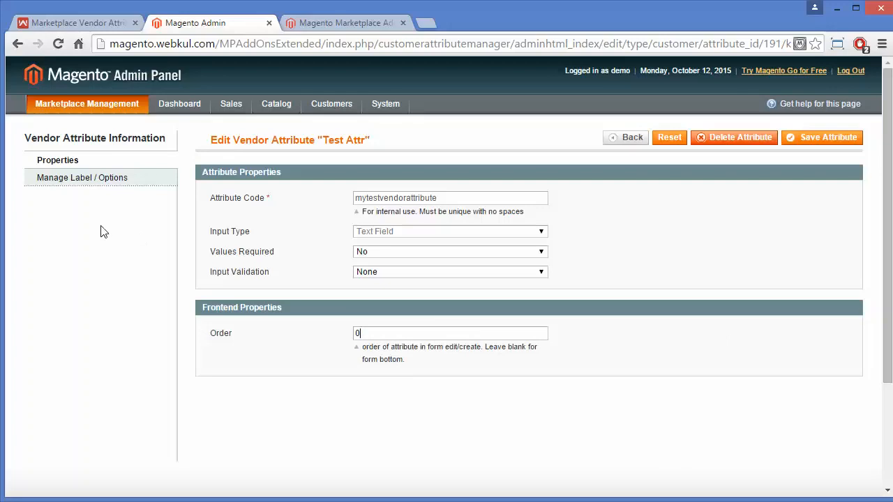
pyautogui.click(124, 184)
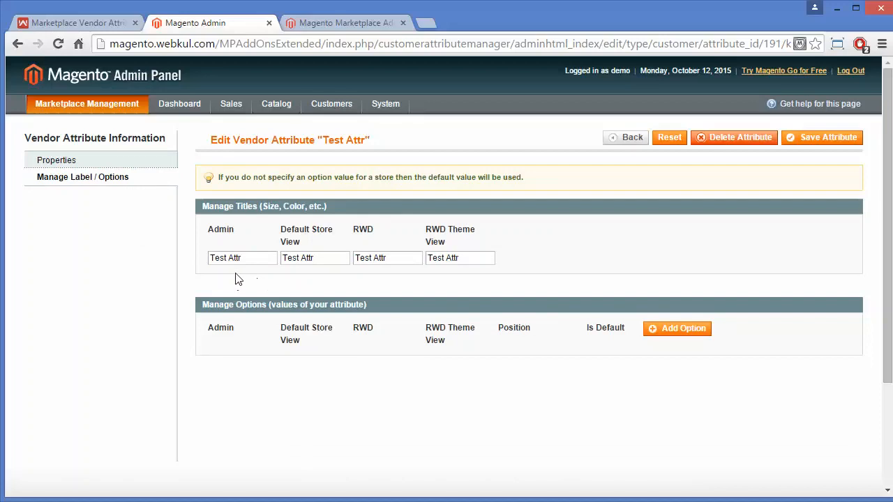
# Check Test Attr's titles, add then remove an empty option row, and save it
pyautogui.click(256, 259)
pyautogui.click(694, 332)
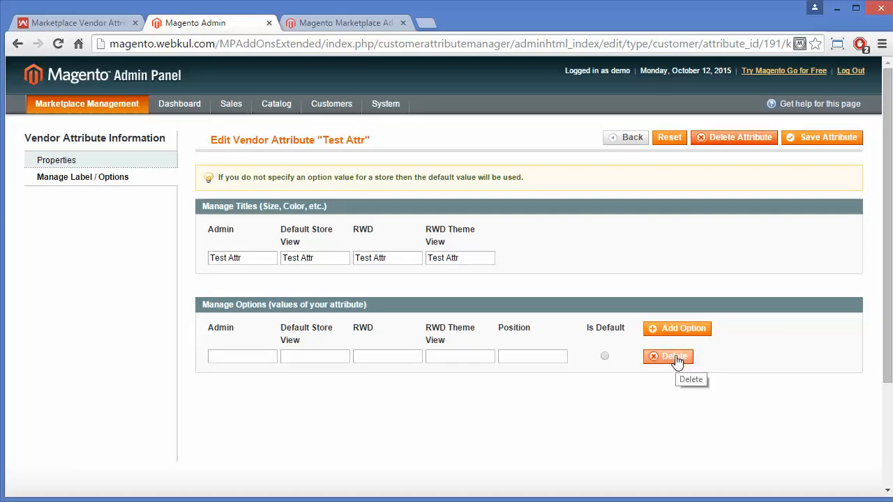
pyautogui.click(671, 356)
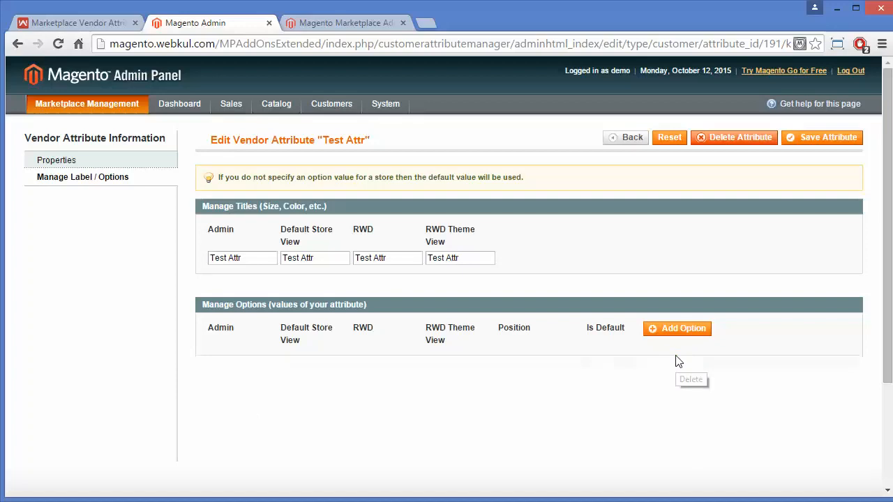
pyautogui.click(820, 139)
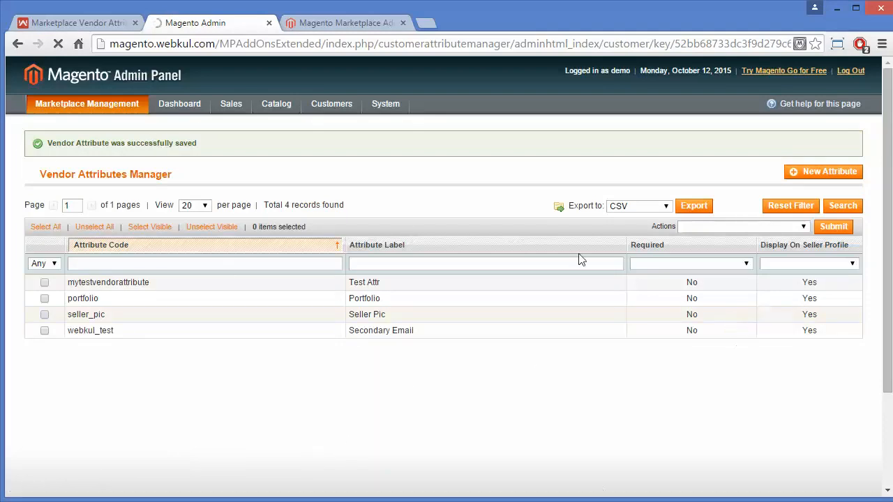
# Start a new vendor attribute with attribute code additionalinfo
pyautogui.click(828, 172)
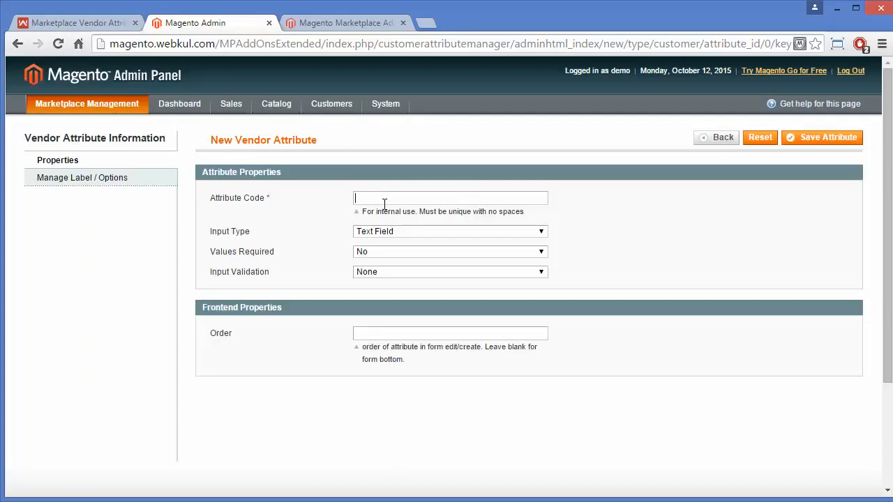
pyautogui.click(384, 204)
pyautogui.write('seller')
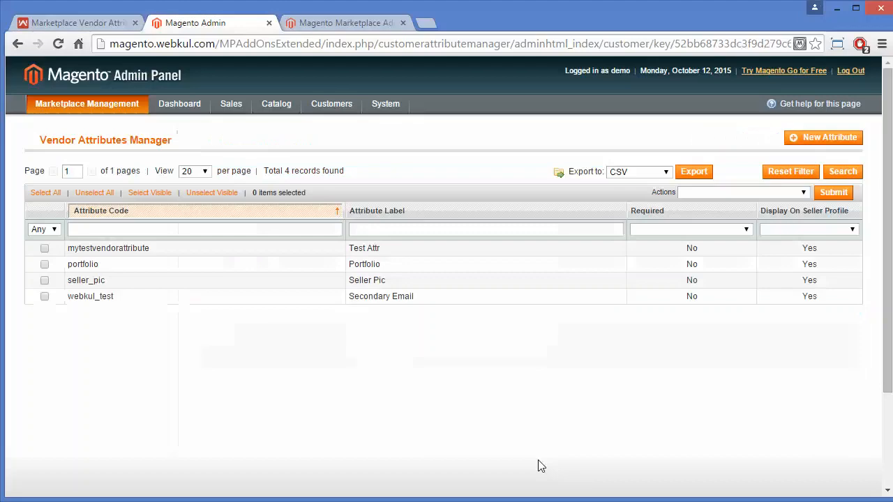
pyautogui.click(809, 141)
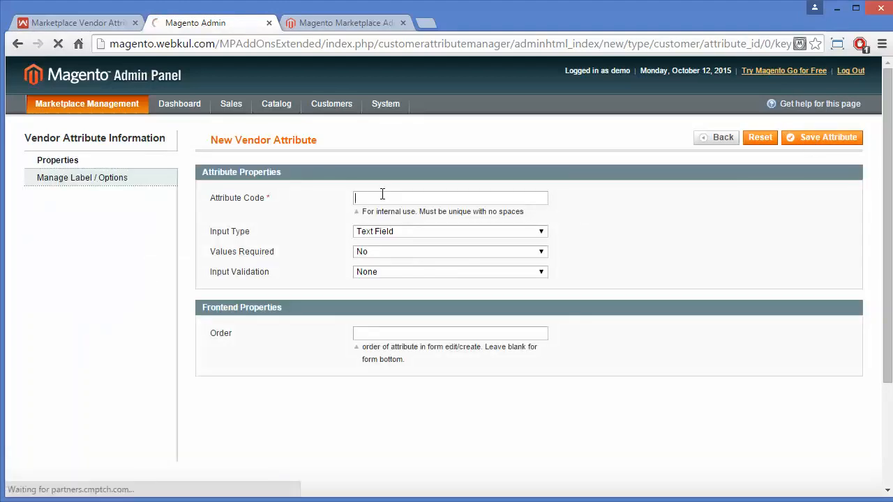
pyautogui.click(383, 198)
pyautogui.write('a')
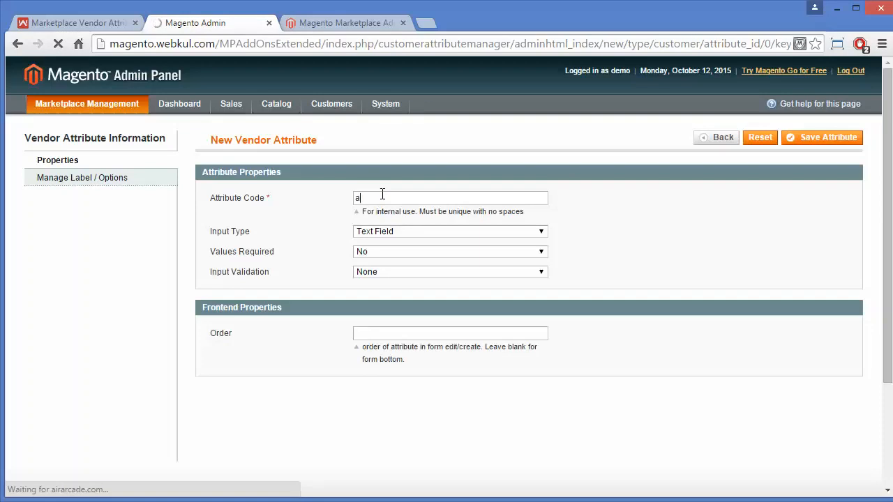
pyautogui.write('ddition')
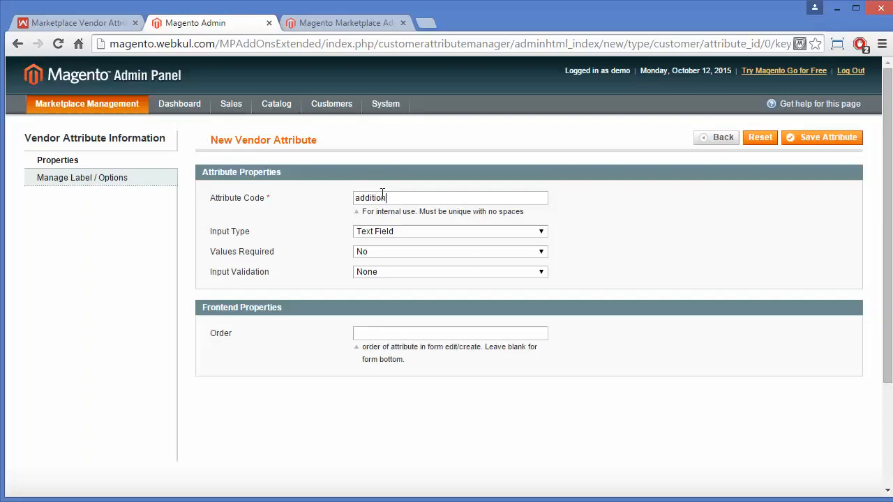
pyautogui.write('alinfo')
# Make the attribute a Text Area with WYSWYG enabled
pyautogui.click(412, 231)
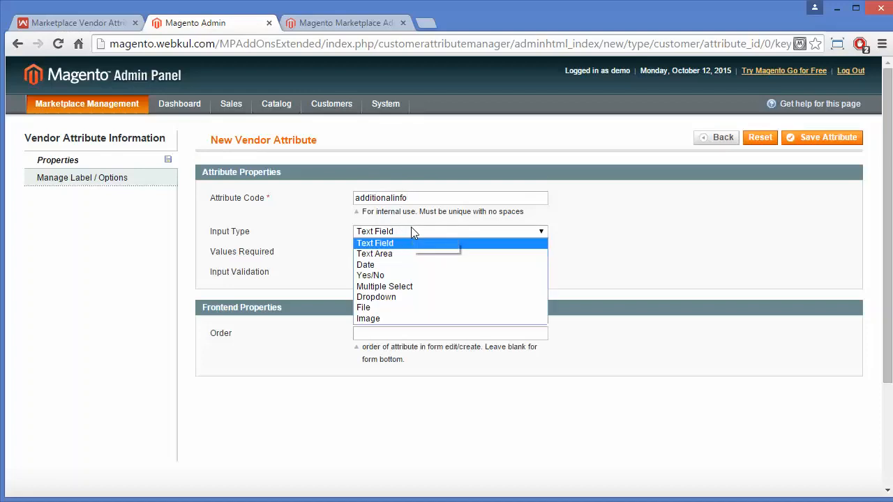
pyautogui.click(404, 256)
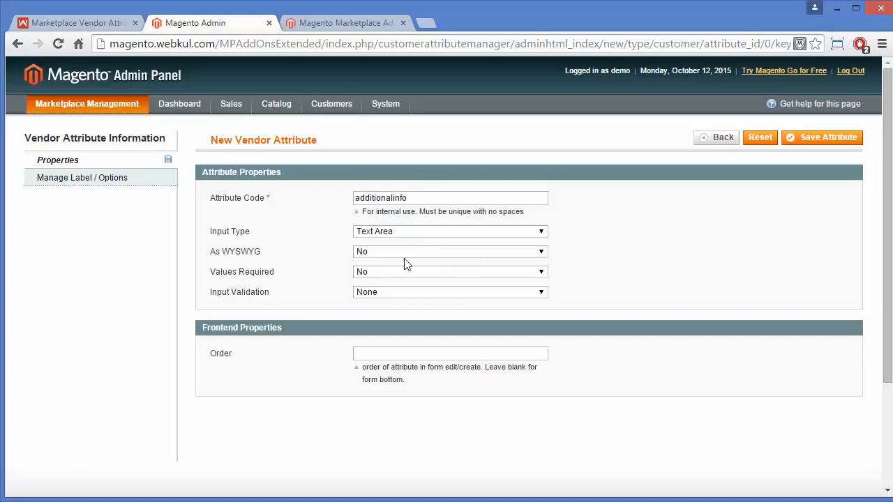
pyautogui.click(411, 253)
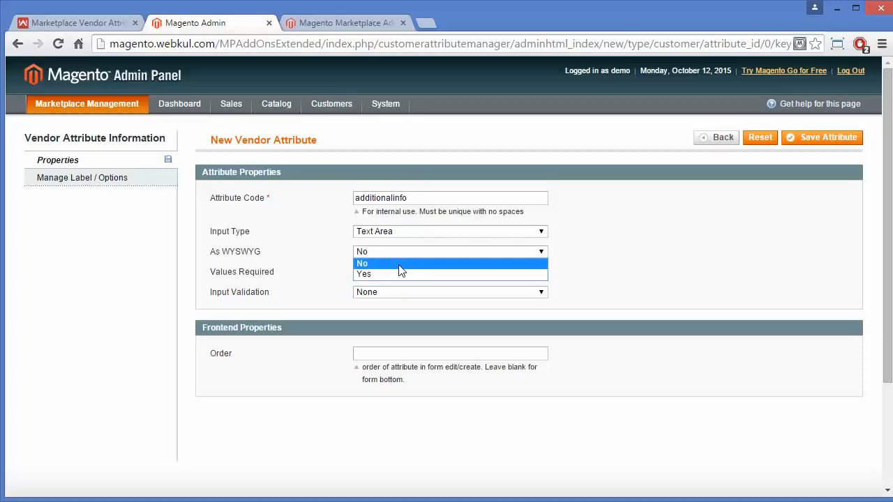
pyautogui.click(394, 276)
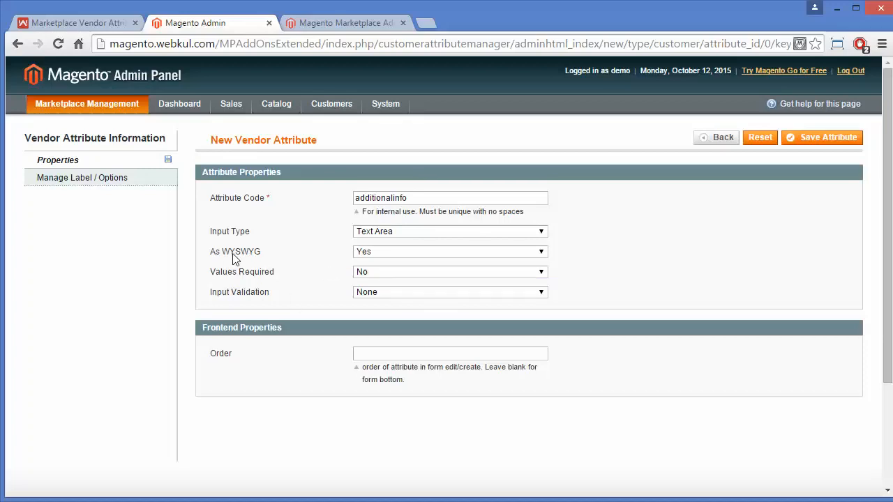
pyautogui.click(382, 254)
# Keep Values Required at No and input validation at None, leaving Order blank
pyautogui.click(398, 274)
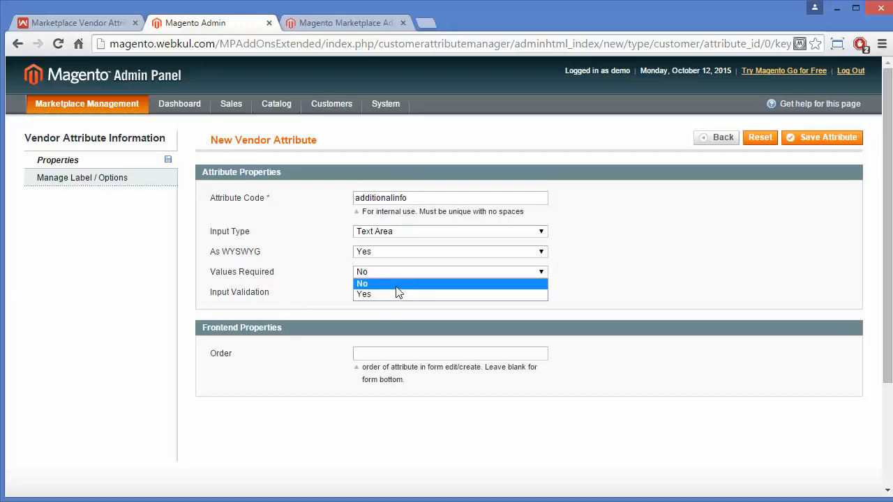
pyautogui.click(396, 286)
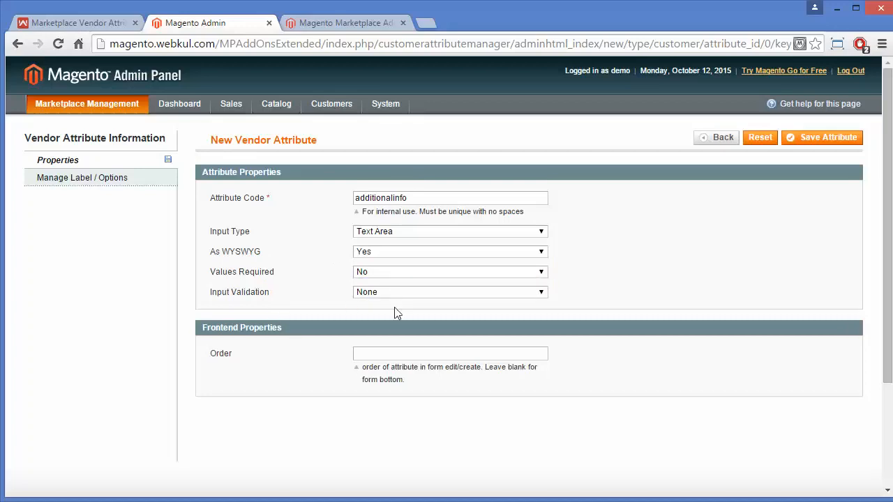
pyautogui.click(408, 294)
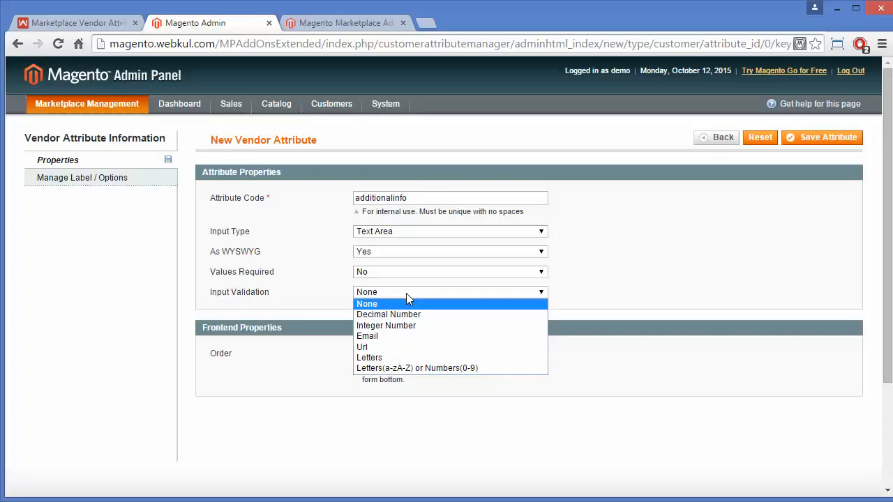
pyautogui.click(408, 294)
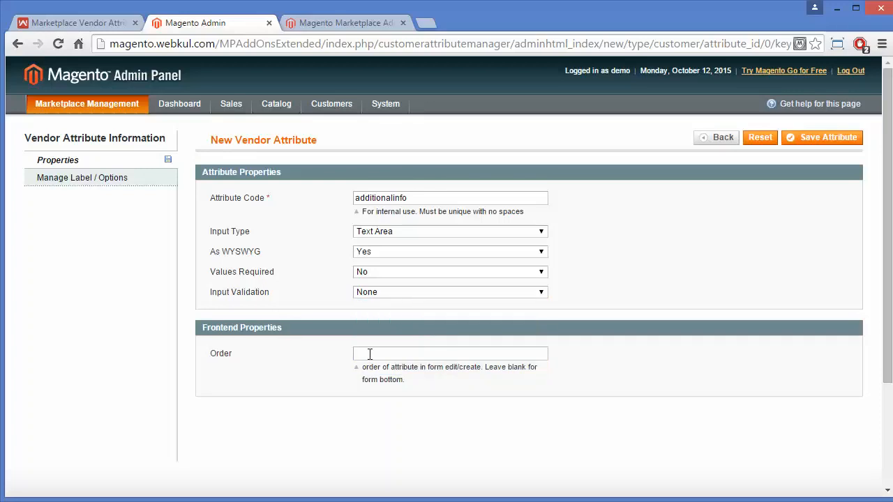
pyautogui.click(398, 294)
pyautogui.click(298, 370)
pyautogui.click(380, 357)
pyautogui.click(504, 352)
# Title the attribute 'Additional information' for admin, with matching lowercase store view titles
pyautogui.click(118, 178)
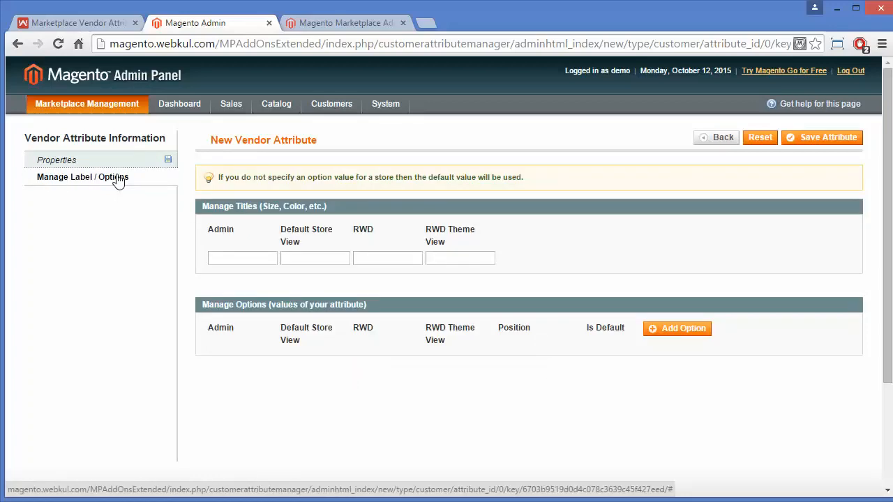
pyautogui.click(241, 257)
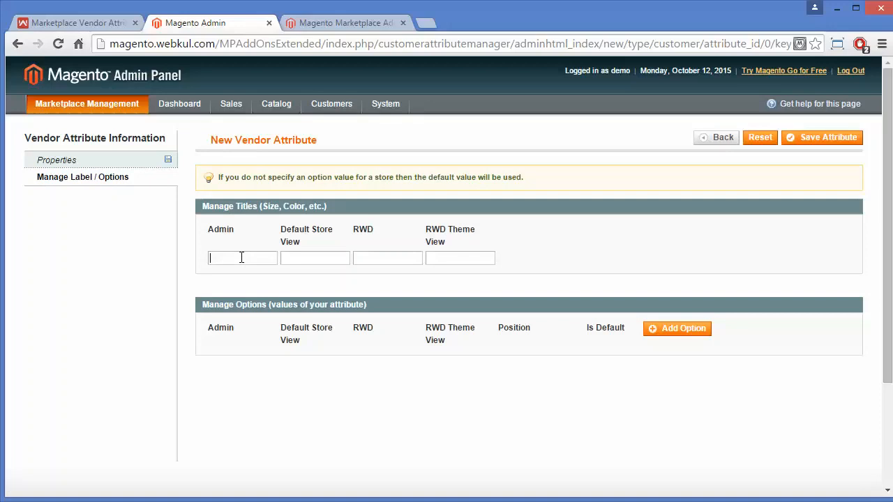
pyautogui.write('Add')
pyautogui.write('itional ')
pyautogui.write('informat')
pyautogui.write('ion')
pyautogui.click(315, 263)
pyautogui.write('aditt')
pyautogui.press('BackSpace')
pyautogui.write('ditional')
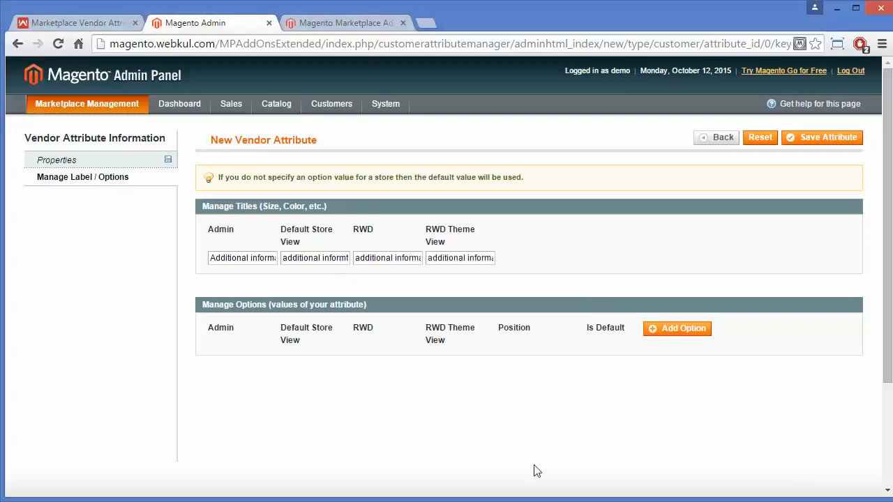
# Add and delete an empty option row, then save the new attribute
pyautogui.click(655, 334)
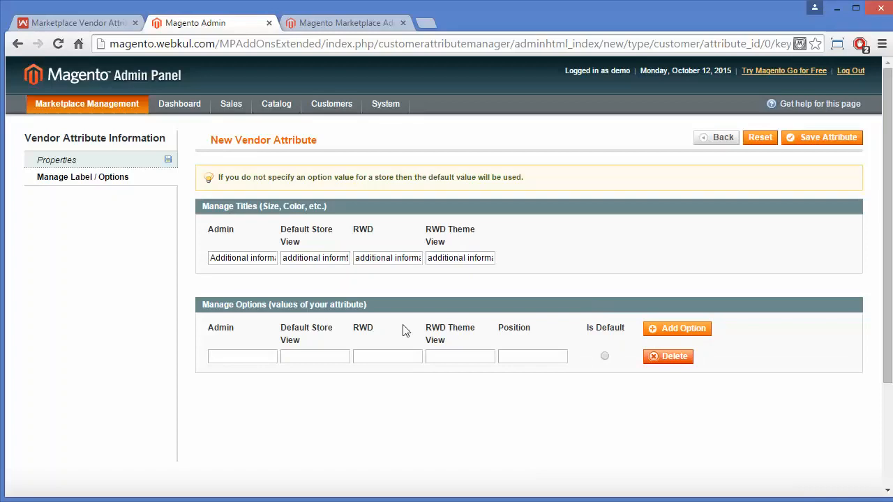
pyautogui.click(662, 360)
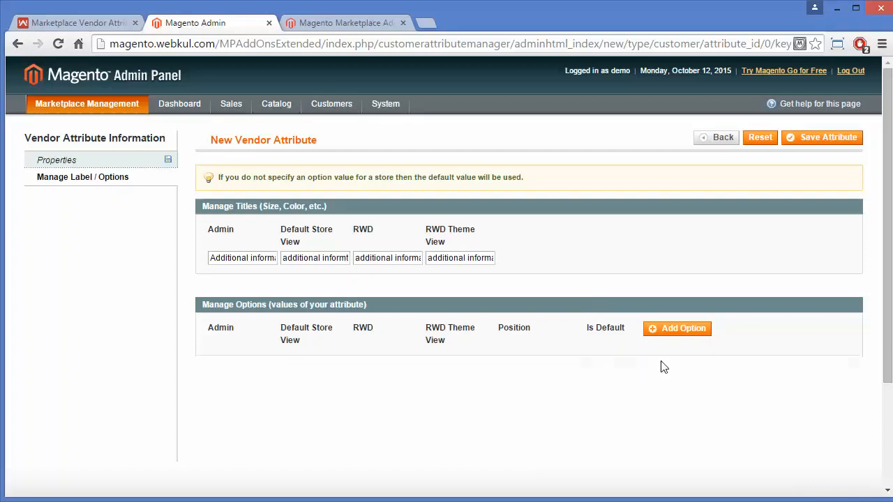
pyautogui.click(823, 148)
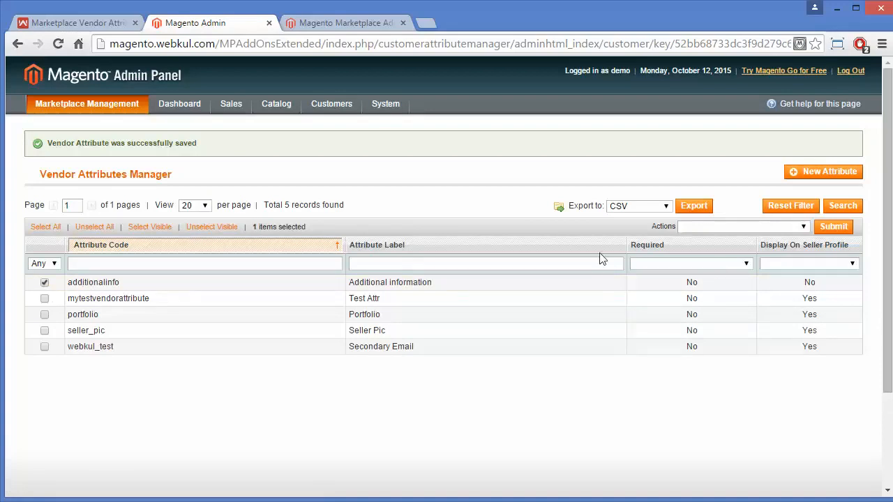
# Filter the attribute grid by Display On Seller Profile and inspect the bulk actions
pyautogui.click(830, 264)
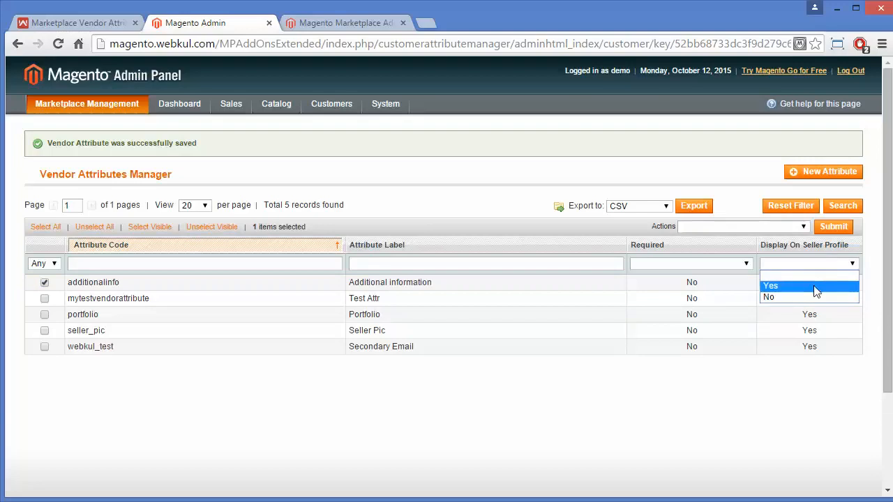
pyautogui.click(812, 289)
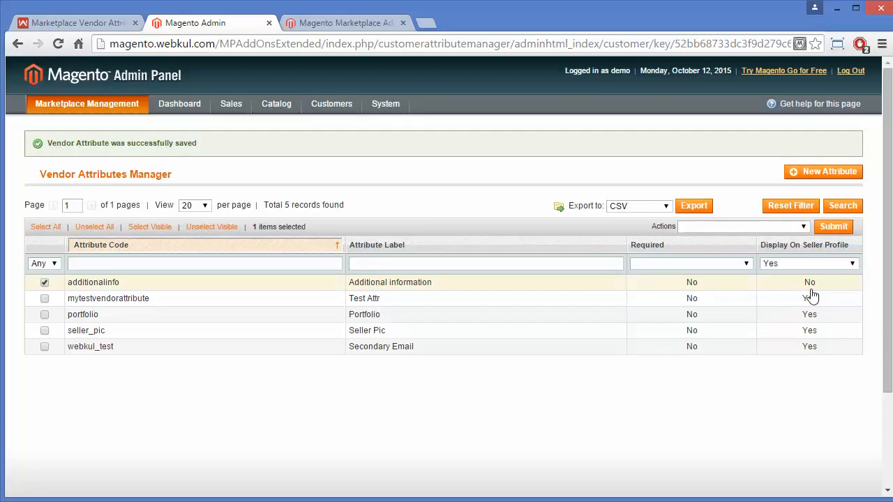
pyautogui.click(851, 228)
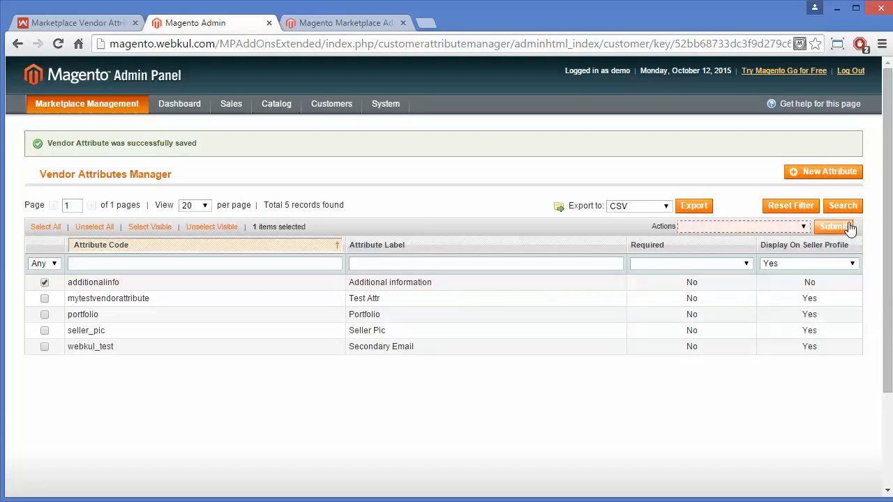
pyautogui.click(805, 227)
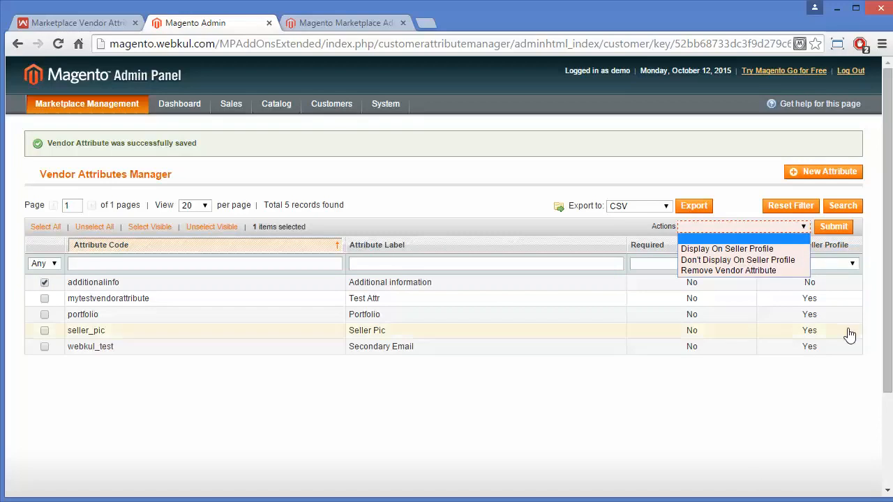
pyautogui.click(714, 376)
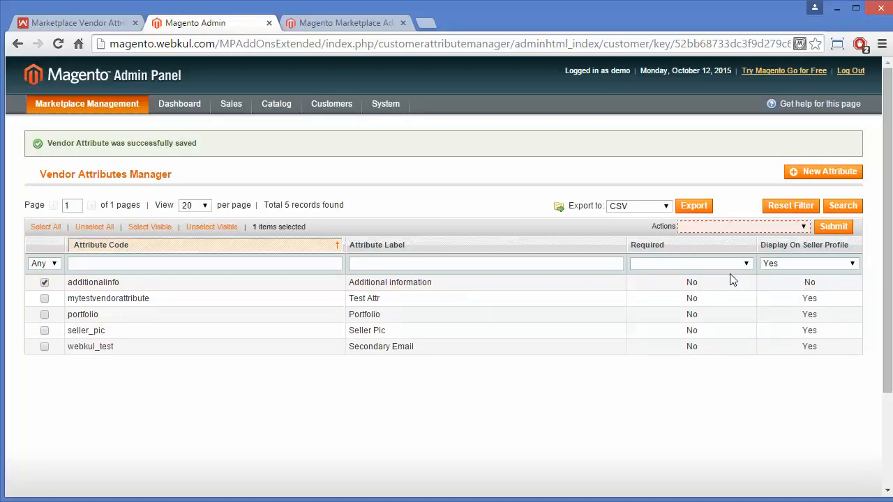
# Apply the display-on-seller-profile action to additionalinfo and confirm it
pyautogui.click(768, 227)
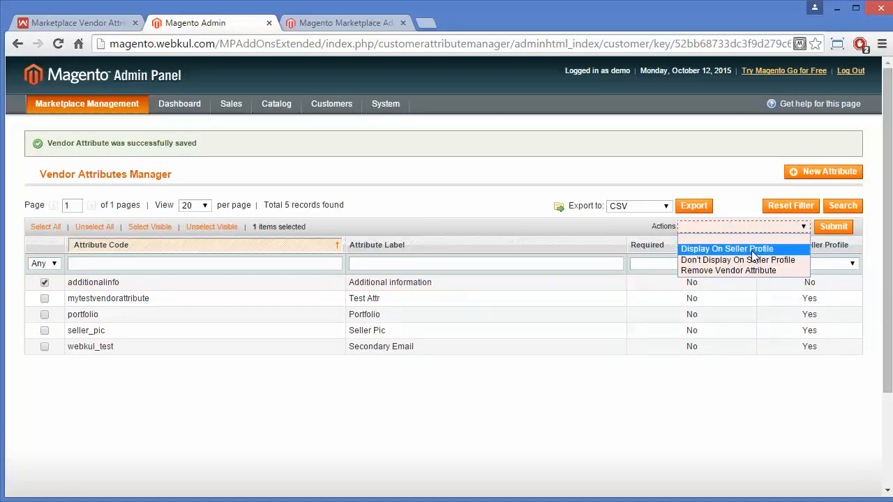
pyautogui.click(752, 253)
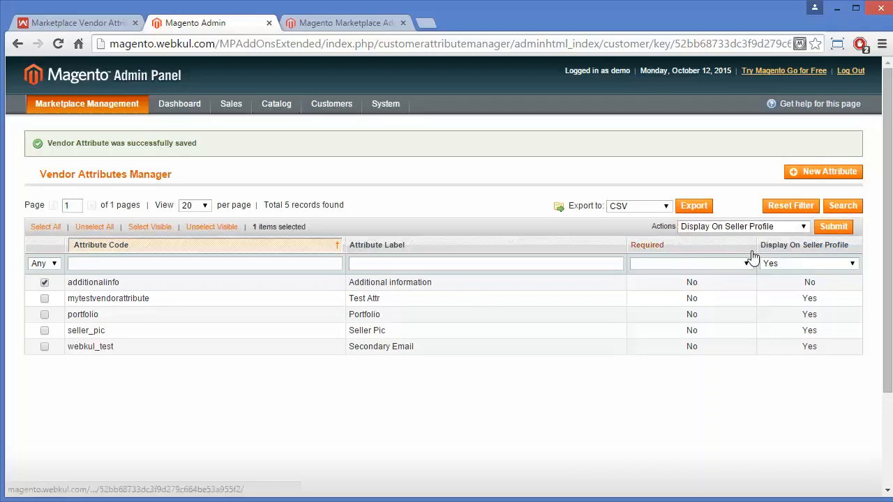
pyautogui.click(837, 229)
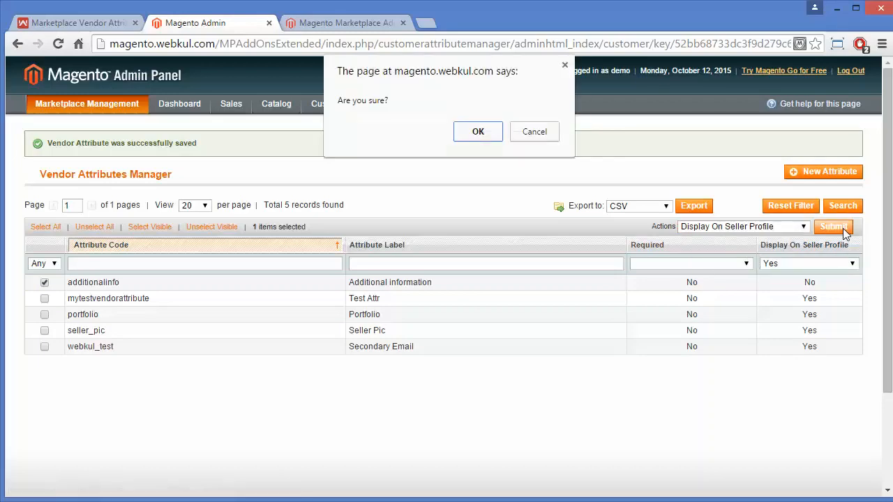
pyautogui.click(468, 131)
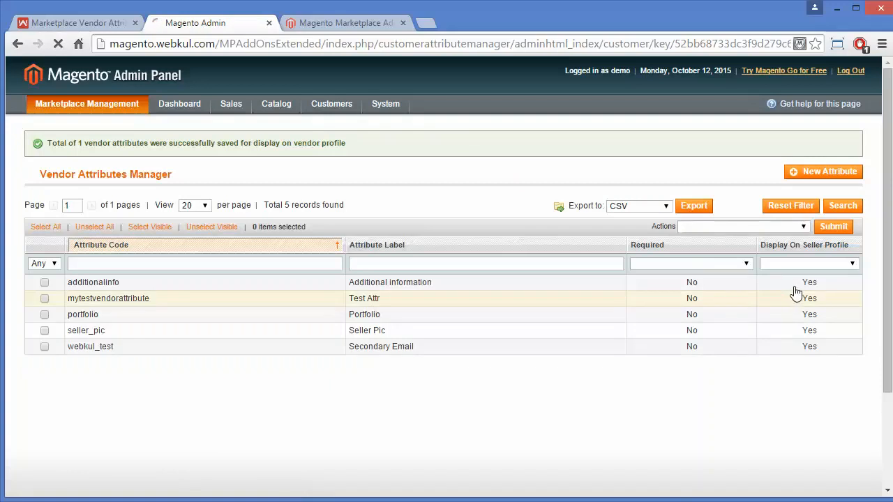
pyautogui.click(807, 289)
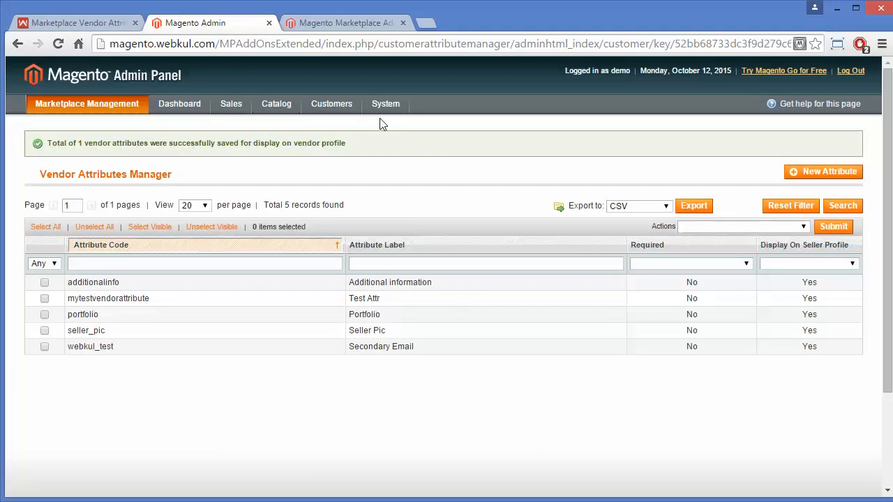
# On the storefront, open the Vendor Registration form from the page footer
pyautogui.click(345, 23)
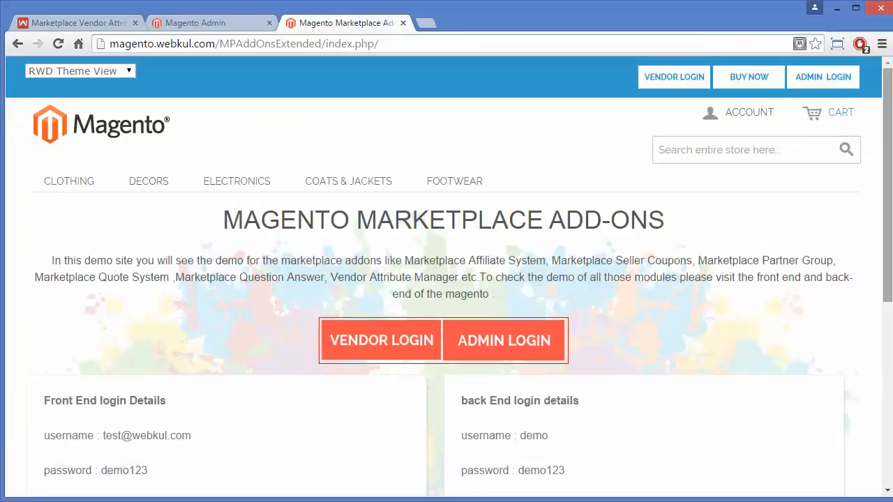
pyautogui.moveTo(890, 156); pyautogui.dragTo(887, 323)
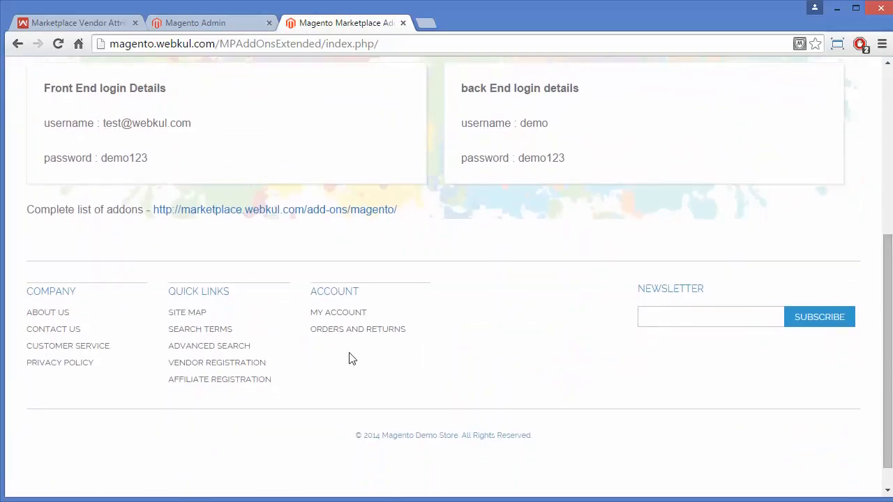
pyautogui.click(214, 365)
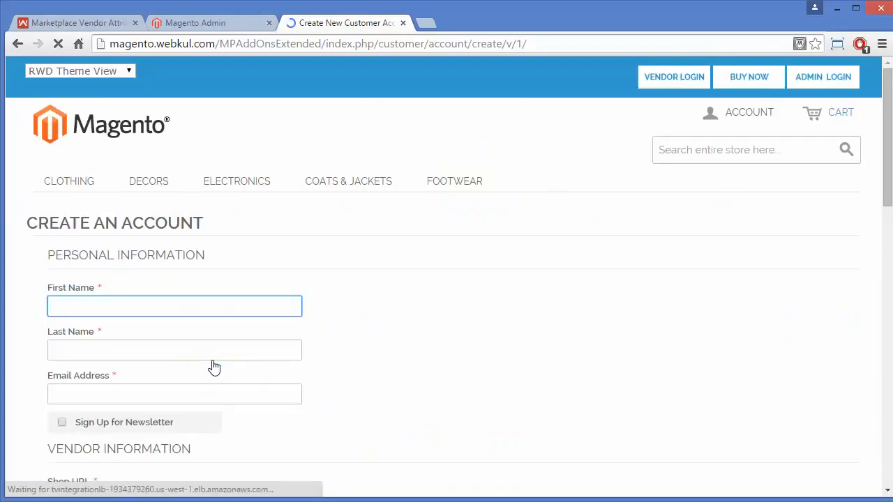
# Enter the new vendor's first name, last name and e-mail address, correcting the e-mail typo
pyautogui.write('jason')
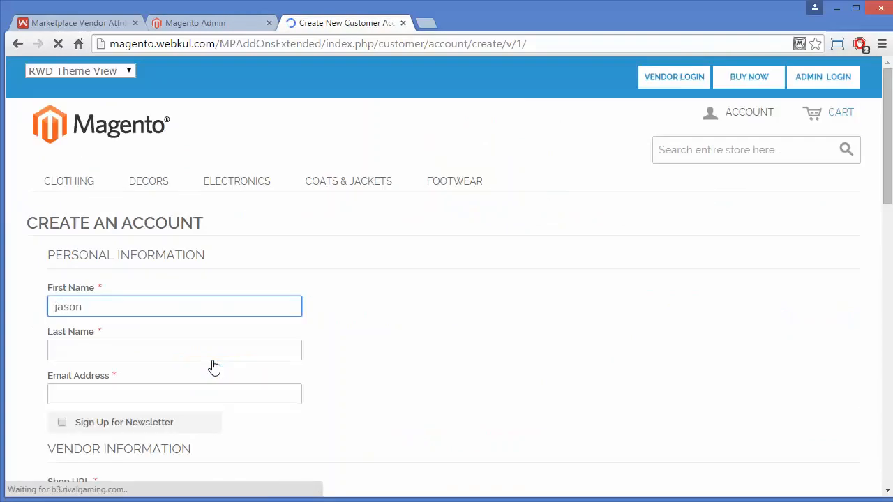
pyautogui.click(173, 350)
pyautogui.write('doe')
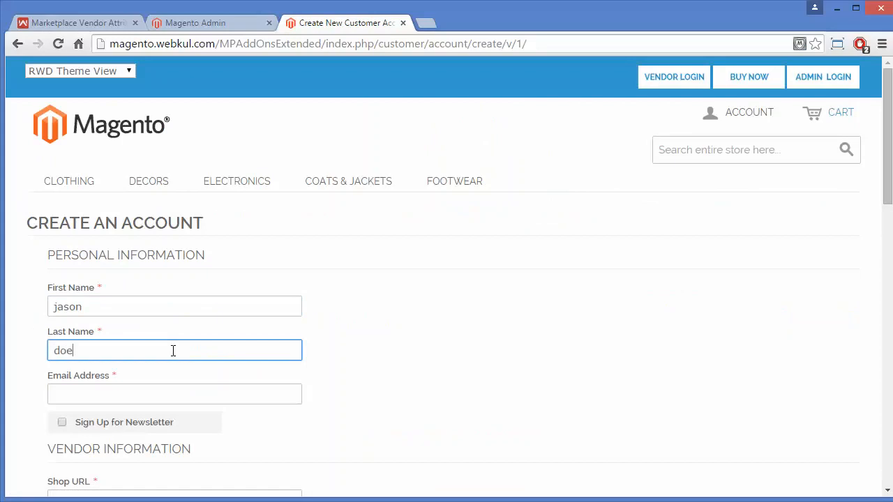
pyautogui.click(117, 403)
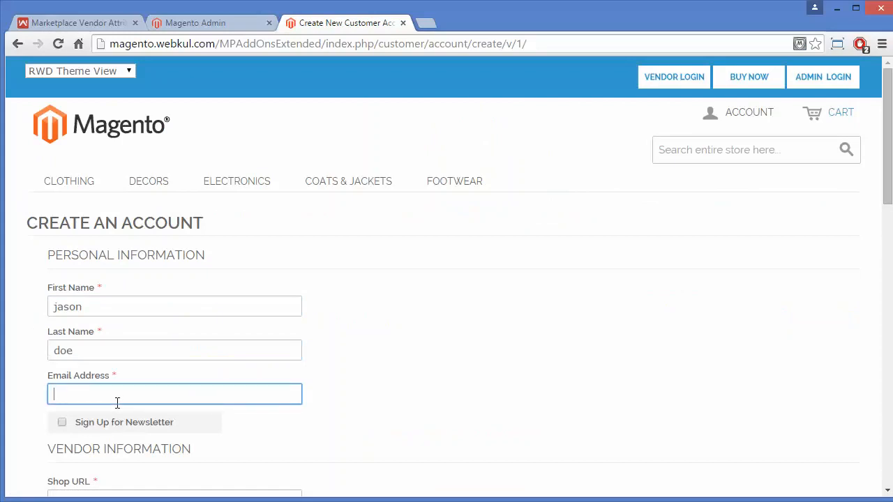
pyautogui.moveTo(890, 132); pyautogui.dragTo(882, 202)
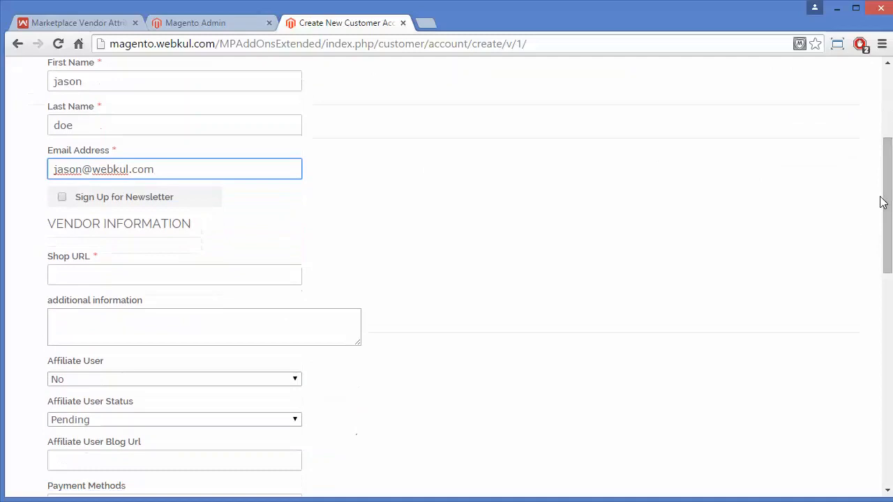
# Sign up for the newsletter and enter the vendor's shop URL
pyautogui.click(61, 198)
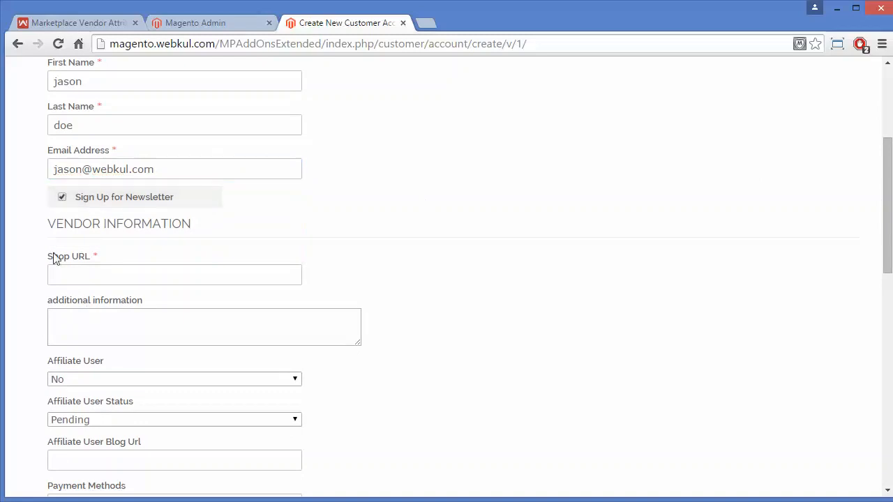
pyautogui.click(64, 279)
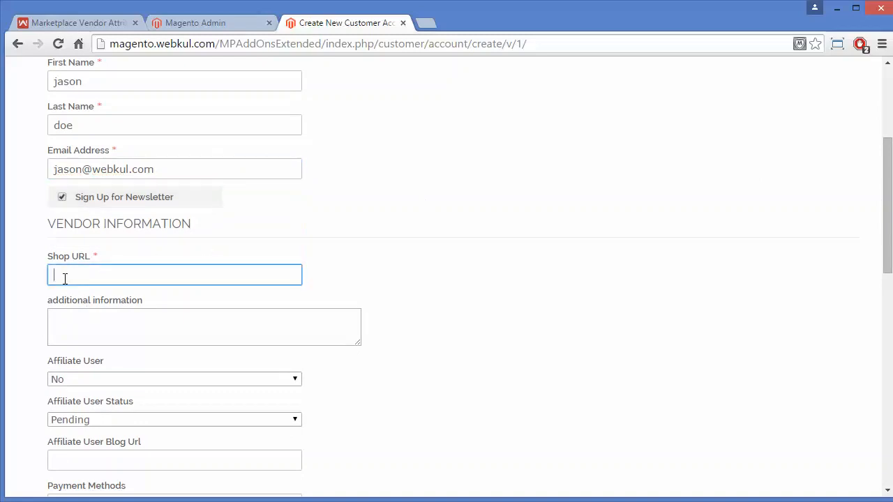
pyautogui.write('jason.store')
# Fill the additional information field with 'hello demo additional information'
pyautogui.click(74, 326)
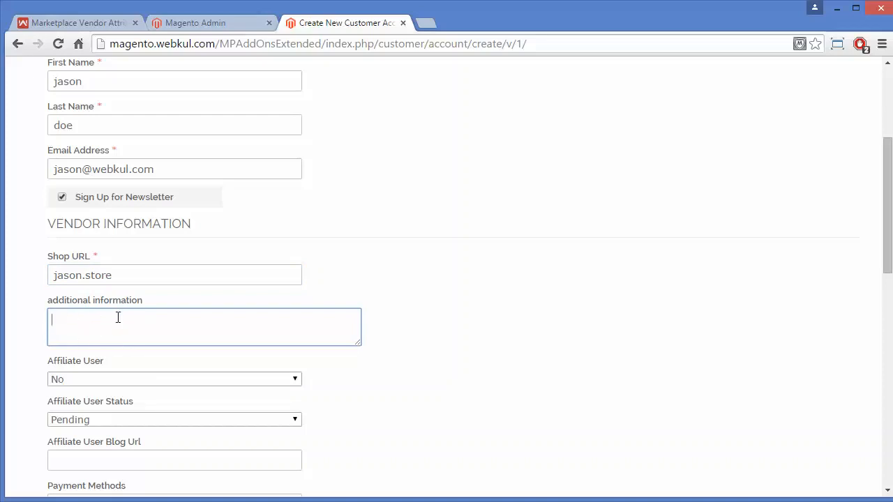
pyautogui.write('wekgngwngw')
pyautogui.write('fnsdkjsfdnkjvsdfkjvsdkfj')
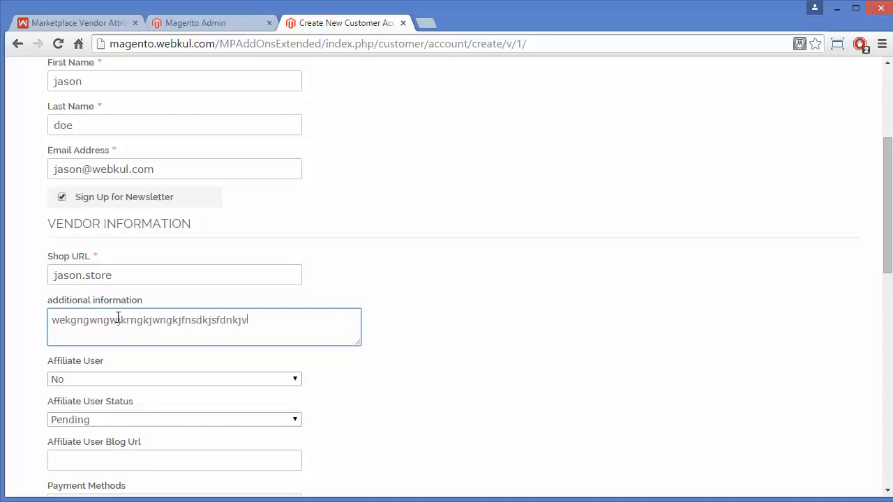
pyautogui.press('BackSpace')
pyautogui.press('BackSpace')
pyautogui.press('BackSpace')
pyautogui.press('BackSpace')
pyautogui.press('BackSpace')
pyautogui.press('BackSpace')
pyautogui.press('BackSpace')
pyautogui.press('BackSpace')
pyautogui.press('BackSpace')
pyautogui.press('BackSpace')
pyautogui.press('BackSpace')
pyautogui.press('BackSpace')
pyautogui.press('BackSpace')
pyautogui.press('BackSpace')
pyautogui.press('BackSpace')
pyautogui.press('BackSpace')
pyautogui.press('BackSpace')
pyautogui.press('BackSpace')
pyautogui.press('BackSpace')
pyautogui.press('BackSpace')
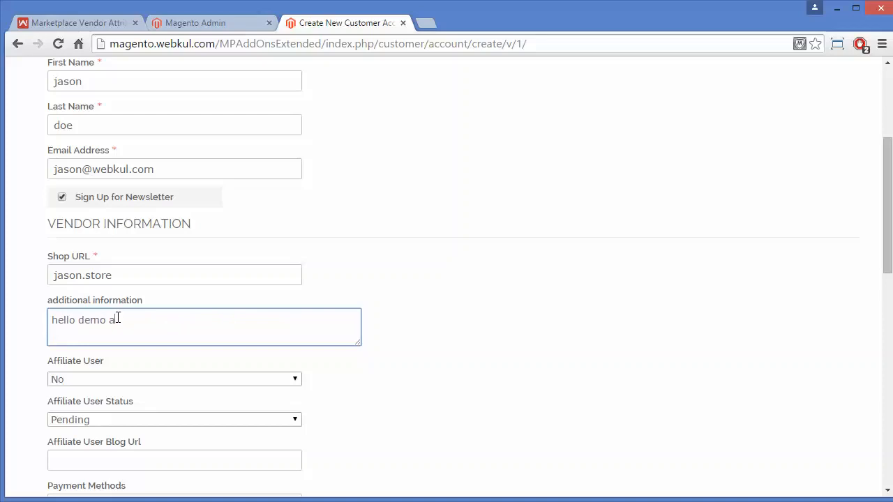
pyautogui.write('l')
pyautogui.write('al information')
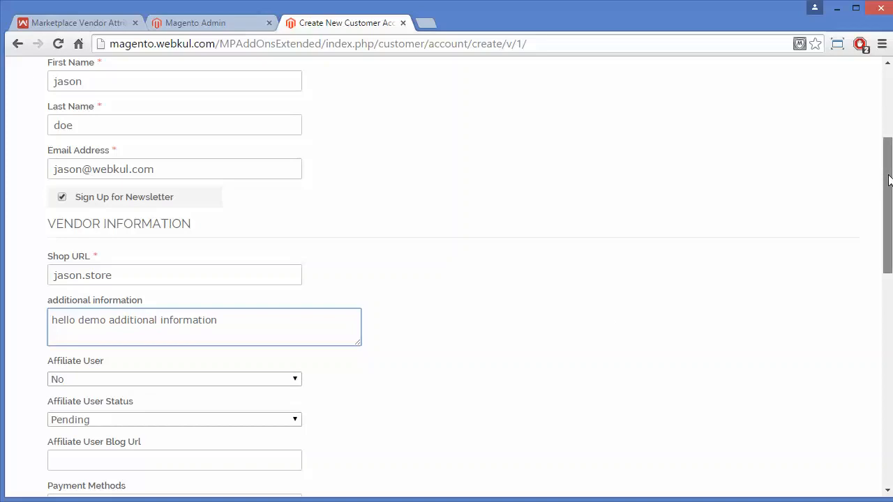
# Enter and confirm the password, submit the registration, and decline Chrome's save-password prompt
pyautogui.moveTo(886, 187); pyautogui.dragTo(862, 354)
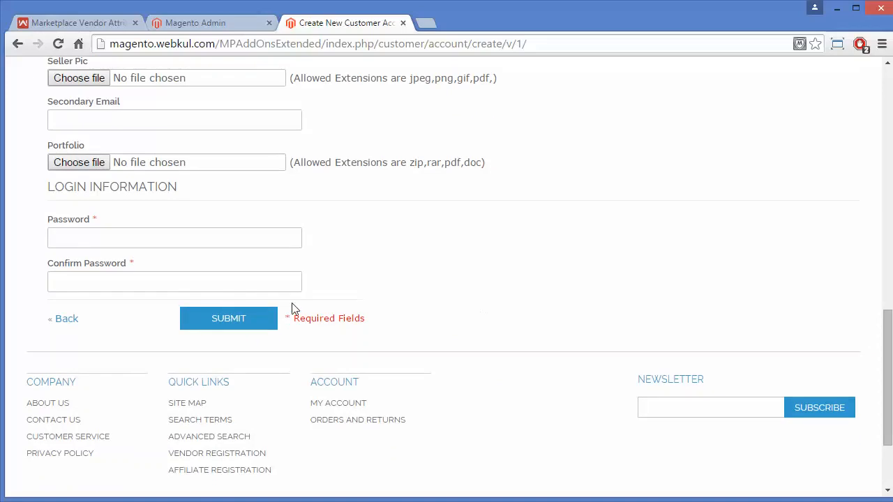
pyautogui.click(219, 319)
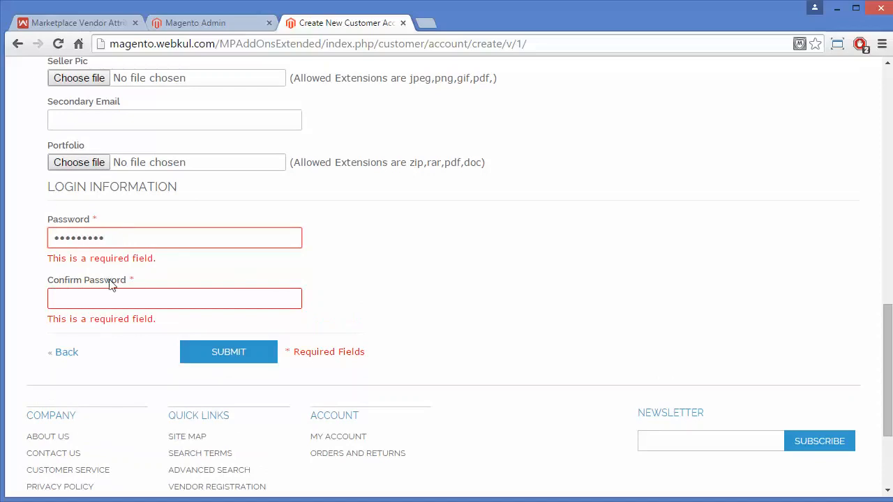
pyautogui.click(91, 295)
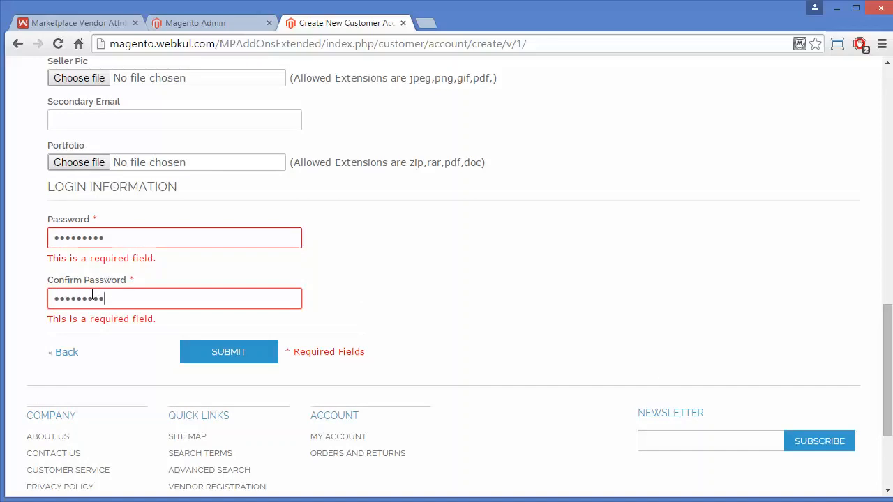
pyautogui.click(247, 358)
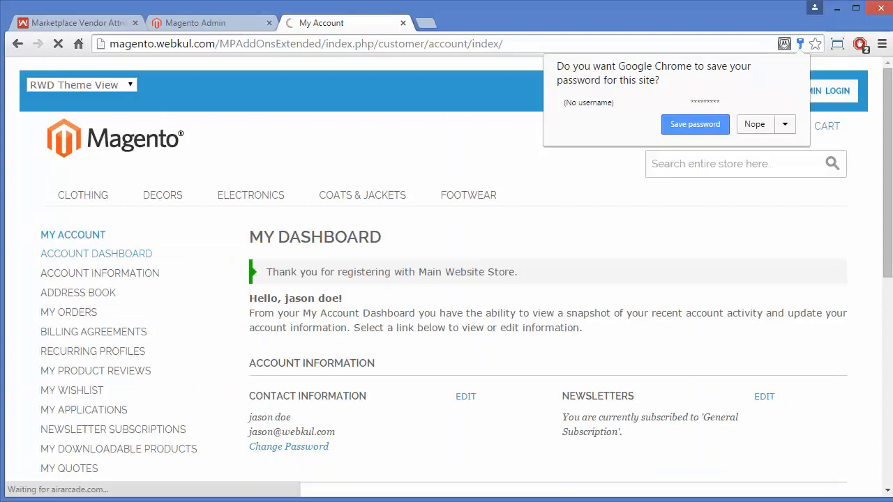
pyautogui.click(755, 124)
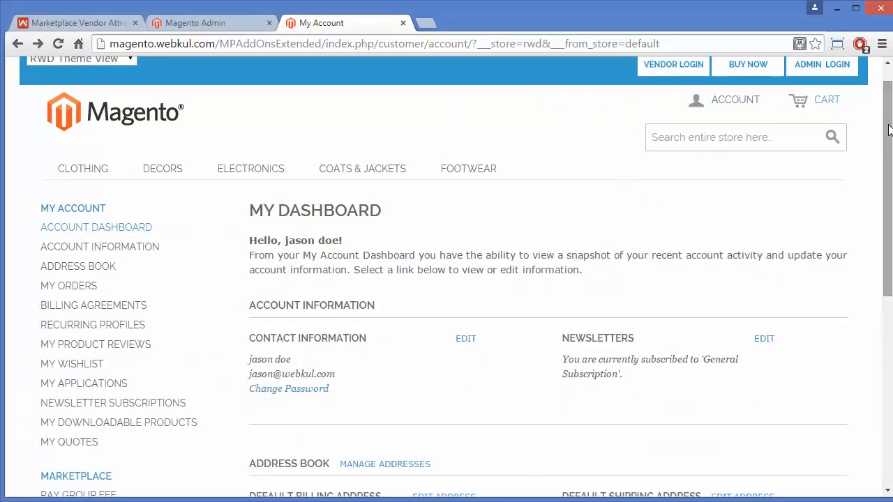
pyautogui.scroll(-2, 882, 193)
pyautogui.moveTo(882, 193); pyautogui.dragTo(871, 241)
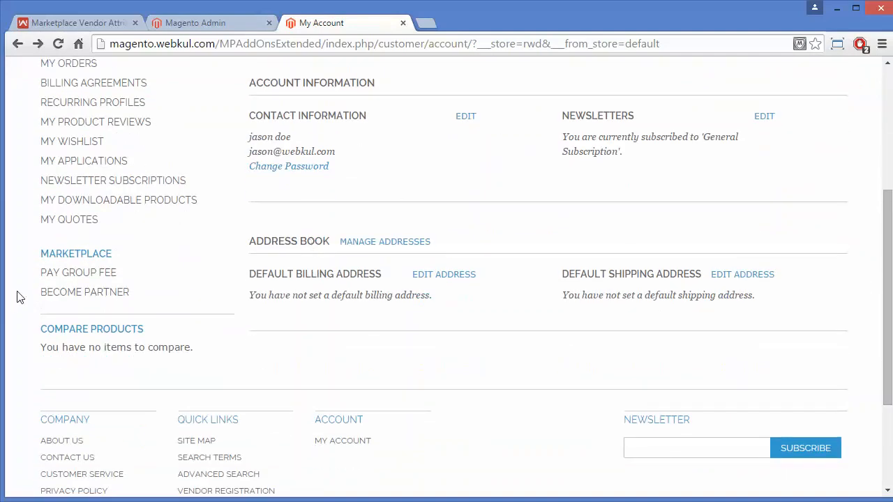
# In the admin, open customer 187's record from the Manage Customers grid
pyautogui.click(215, 24)
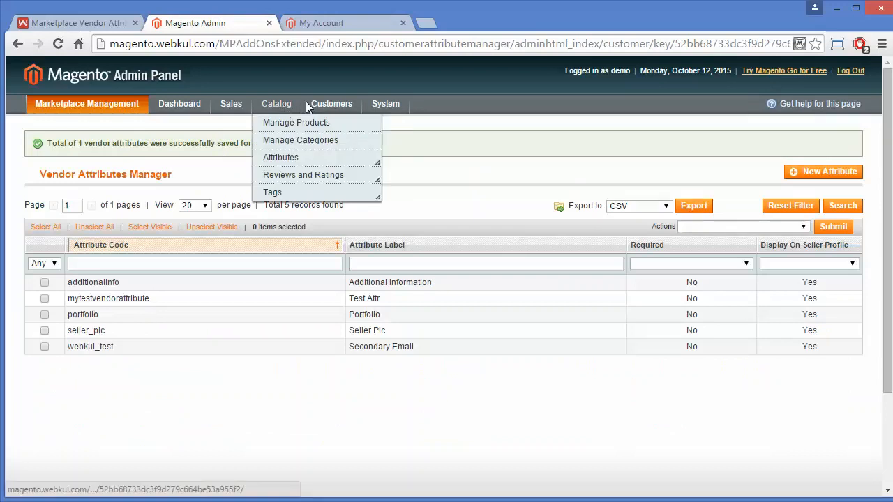
pyautogui.click(325, 123)
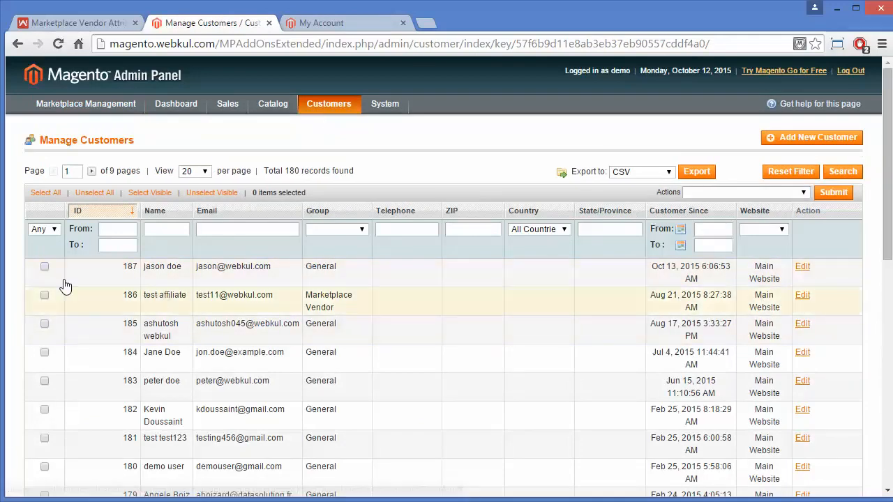
pyautogui.click(43, 267)
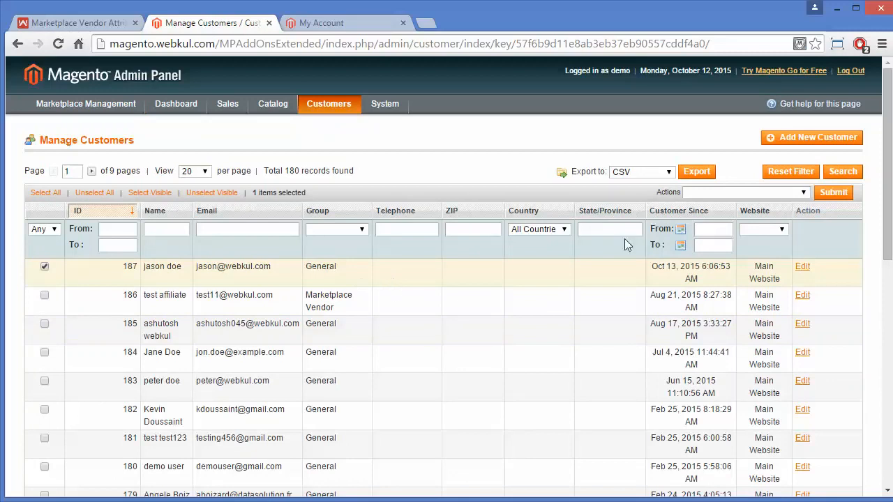
pyautogui.click(802, 194)
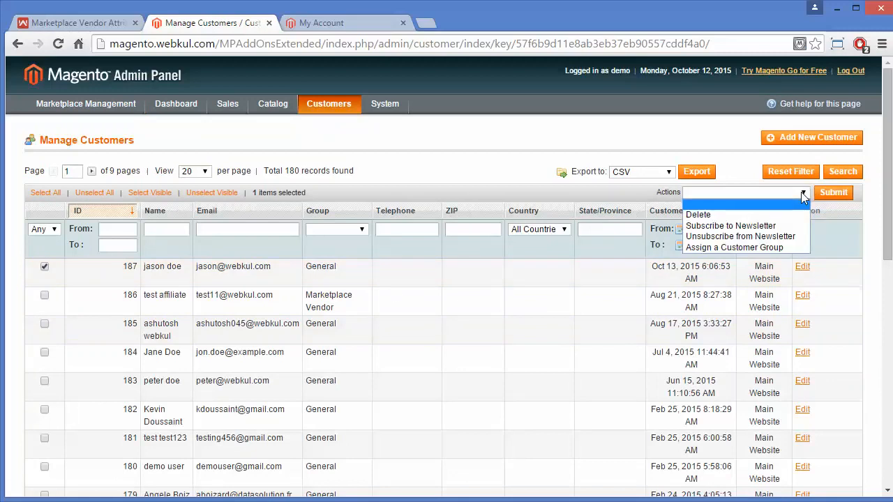
pyautogui.click(839, 280)
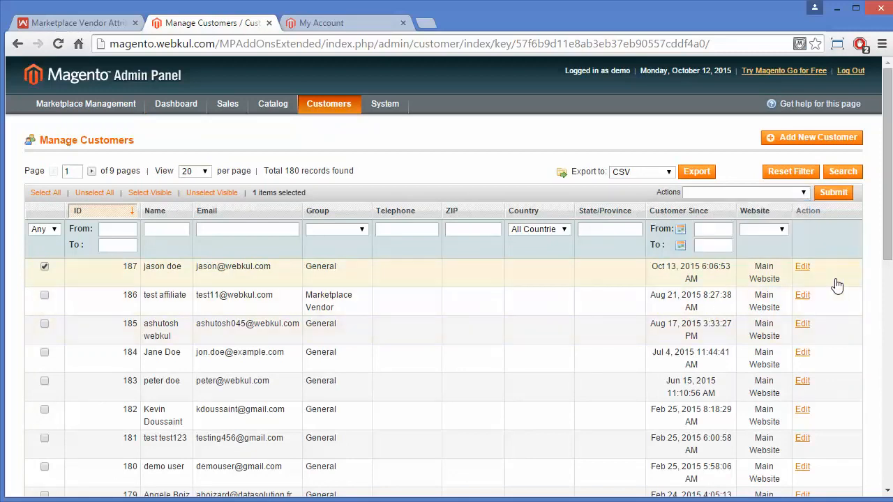
pyautogui.click(802, 267)
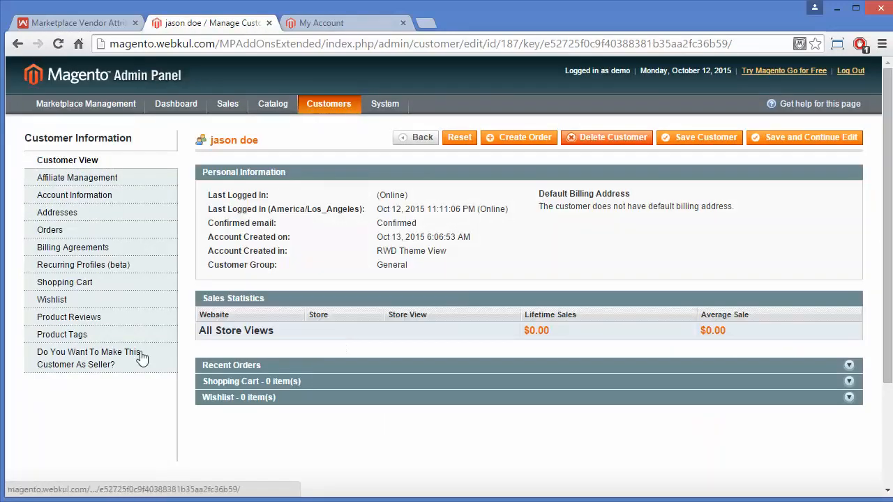
# Tick Approve Seller for customer 187, save the customer, and return to the storefront
pyautogui.click(110, 359)
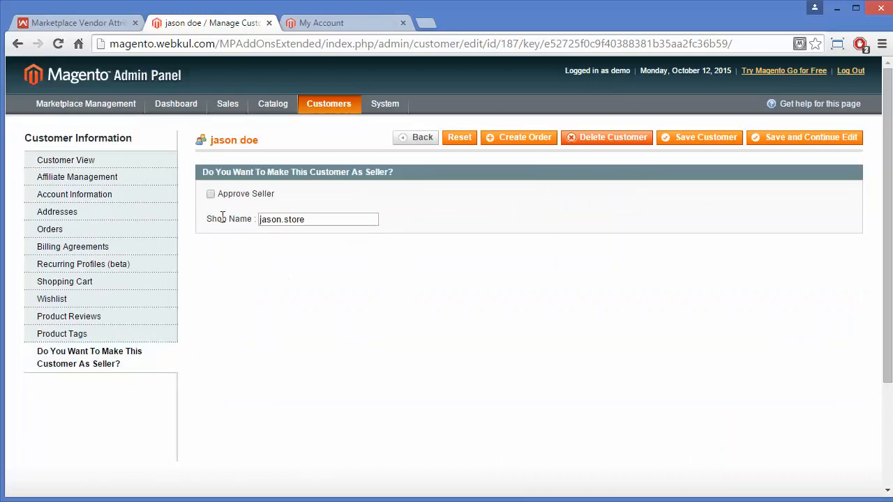
pyautogui.click(210, 195)
pyautogui.click(721, 139)
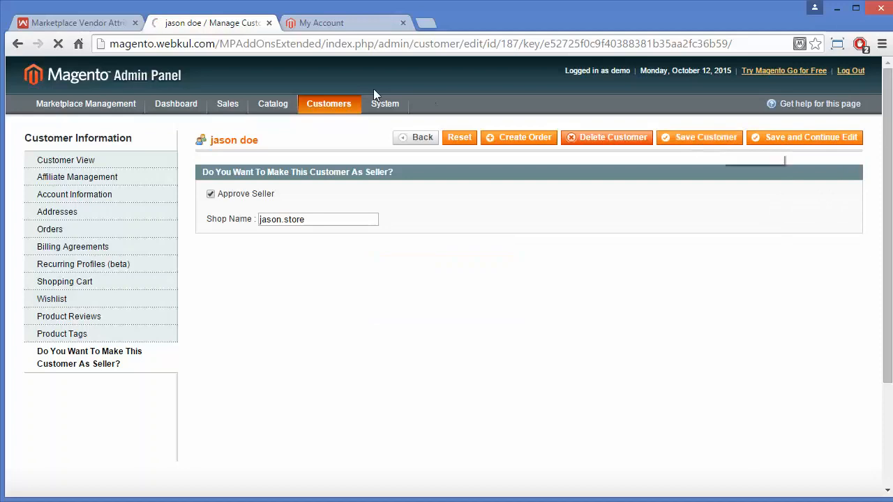
pyautogui.click(349, 19)
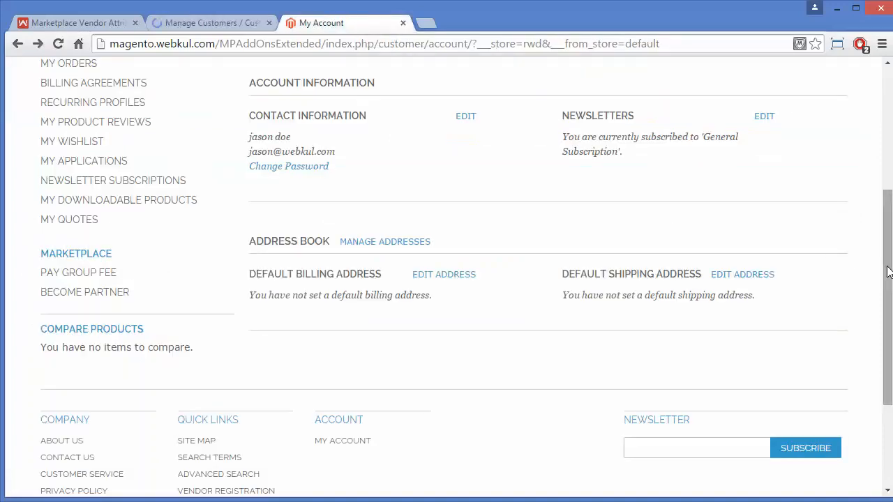
# Reload the My Account dashboard and open Seller Profile under Marketplace
pyautogui.moveTo(886, 272); pyautogui.dragTo(882, 130)
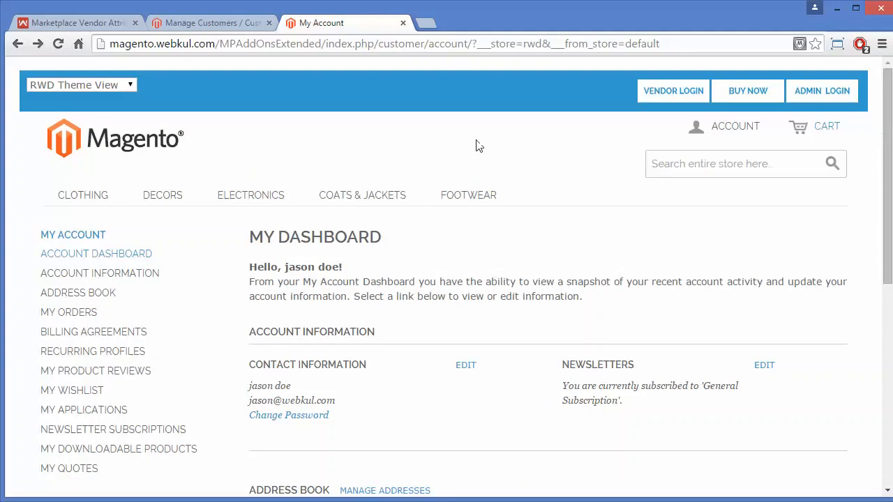
pyautogui.click(58, 43)
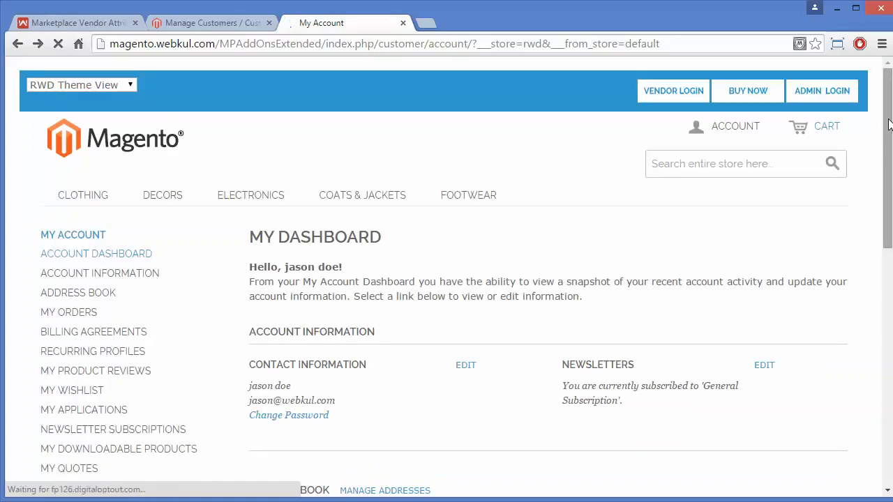
pyautogui.moveTo(888, 122); pyautogui.dragTo(891, 263)
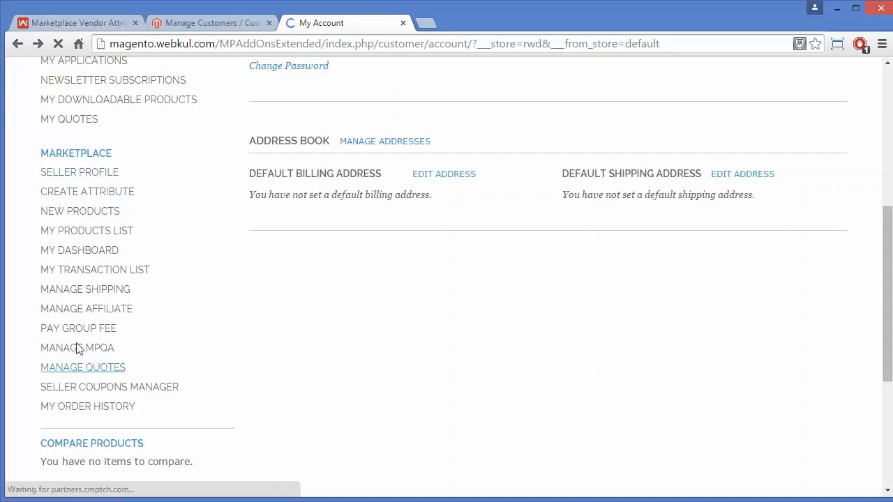
pyautogui.click(65, 175)
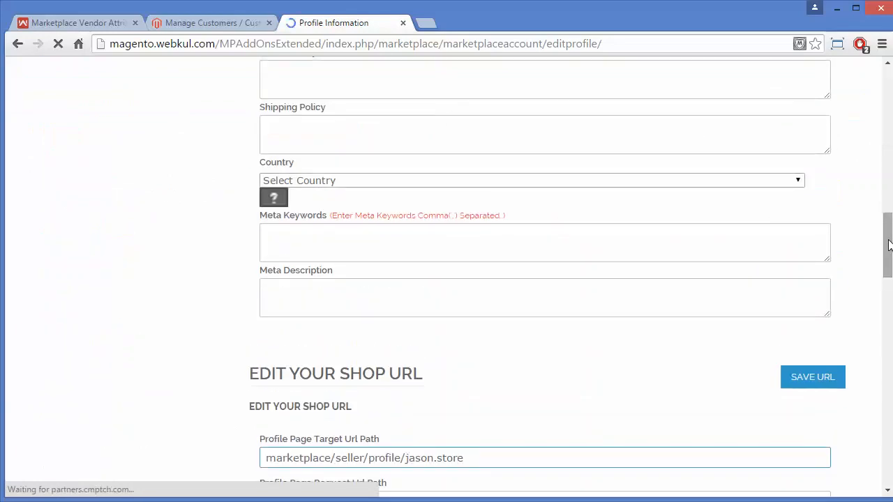
# Confirm the profile's additional information reads 'hello demo additional information', then go to New Products
pyautogui.moveTo(888, 244); pyautogui.dragTo(891, 408)
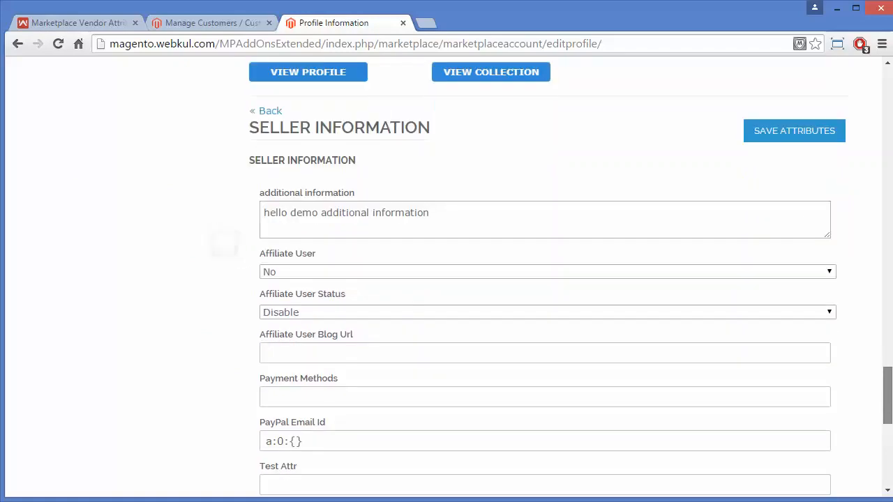
pyautogui.scroll(1, 223, 237)
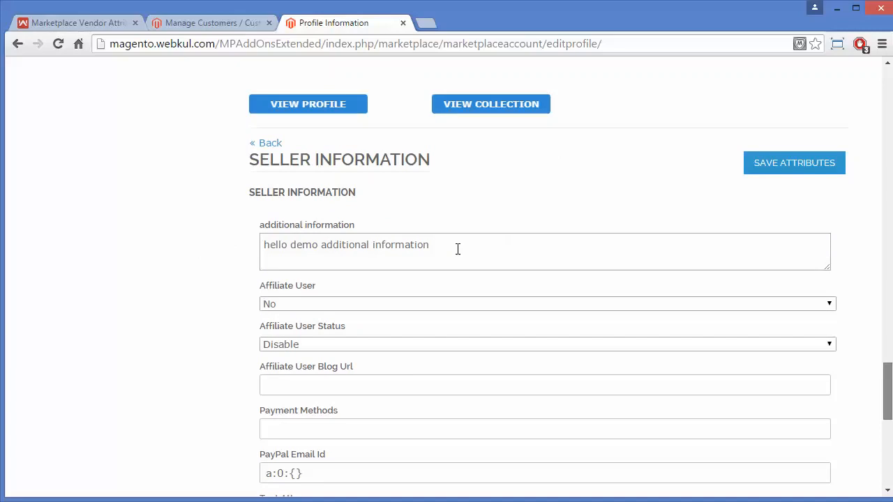
pyautogui.moveTo(883, 351); pyautogui.dragTo(884, 117)
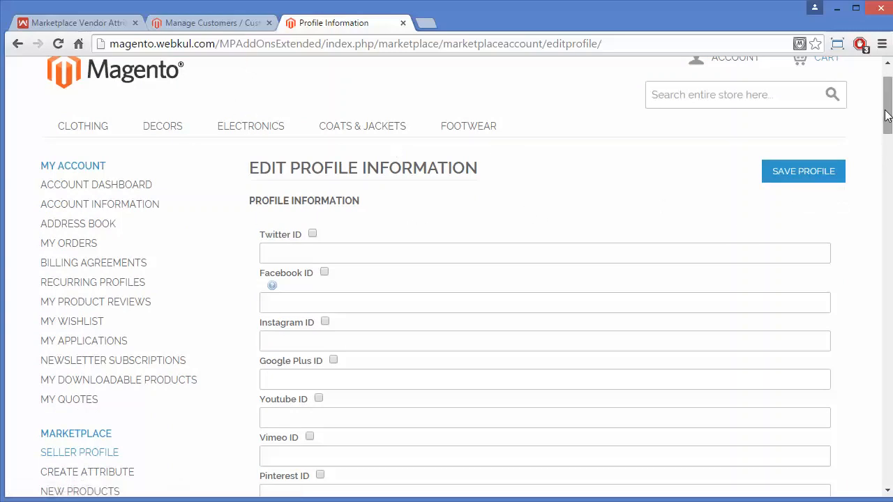
pyautogui.scroll(1, 887, 115)
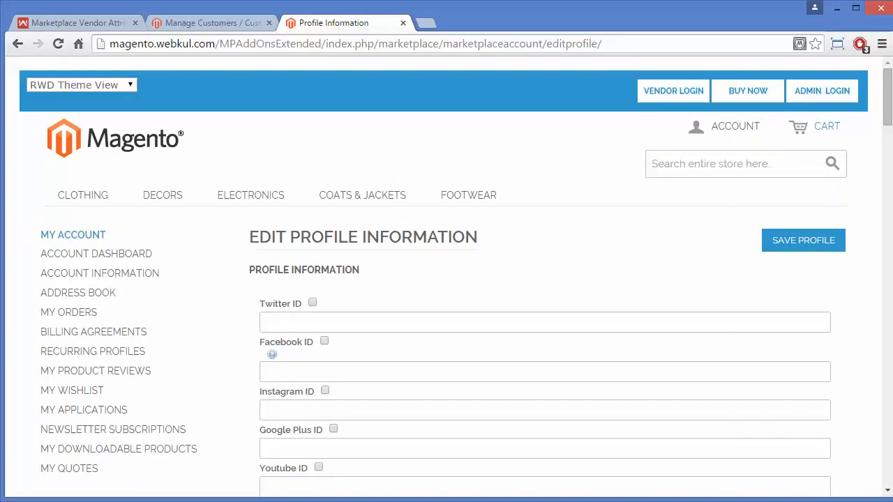
pyautogui.scroll(-1, 528, 473)
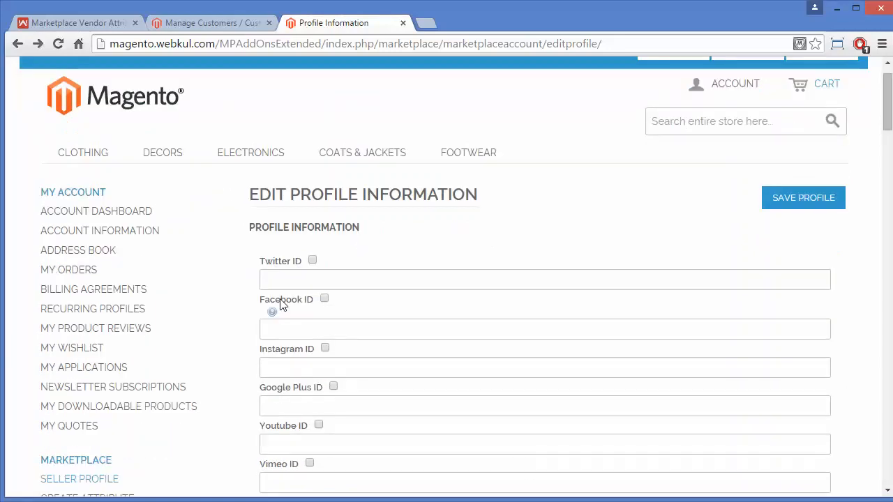
pyautogui.scroll(-3, 188, 359)
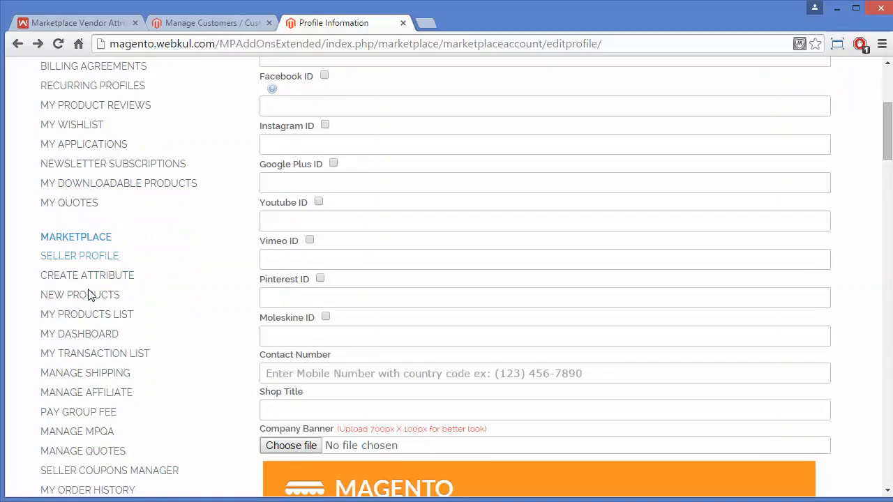
pyautogui.click(87, 301)
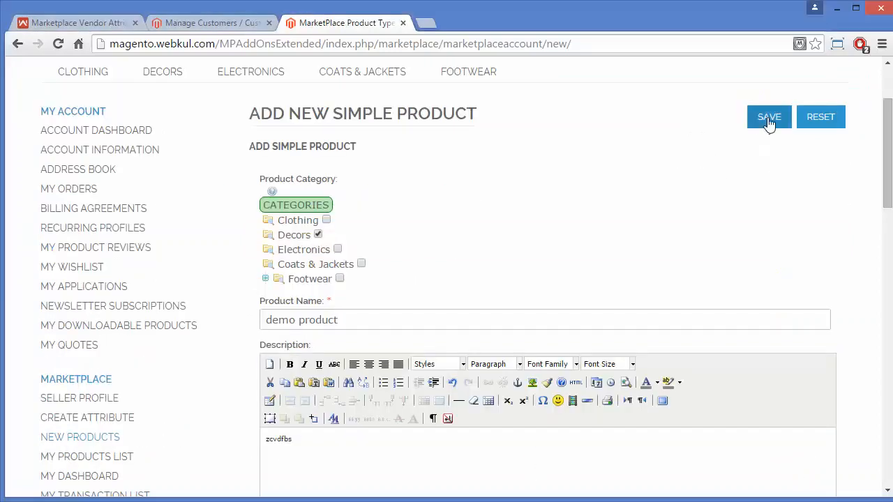
# Save the new Default/Simple product, then log out from the Account menu
pyautogui.click(769, 119)
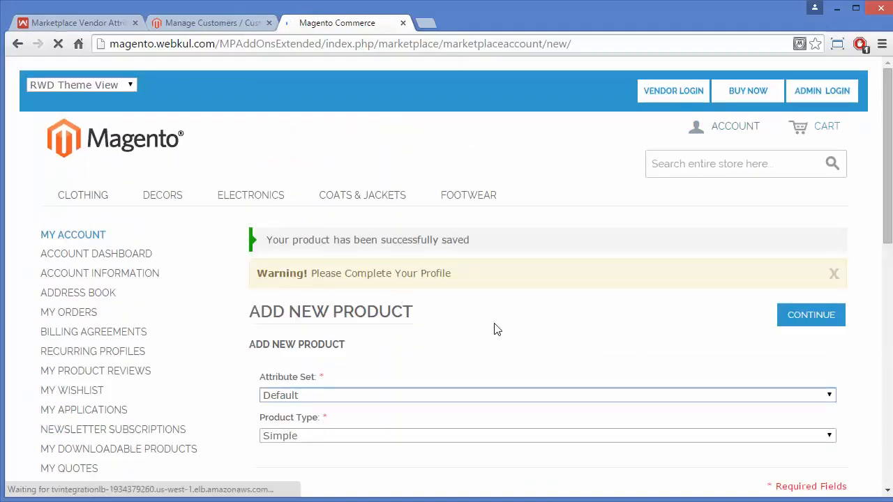
pyautogui.click(728, 131)
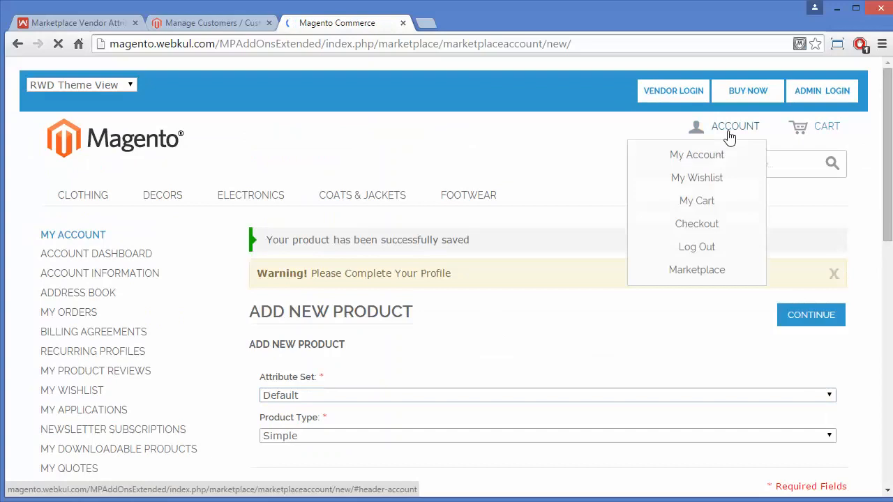
pyautogui.click(696, 248)
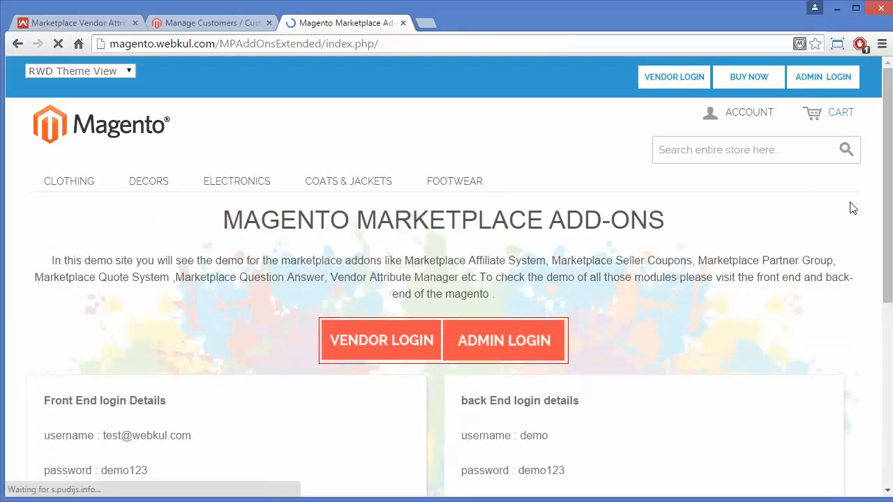
# Go from Decors to DEMO PRODUCT and open the seller profile listed under Sold By
pyautogui.click(162, 183)
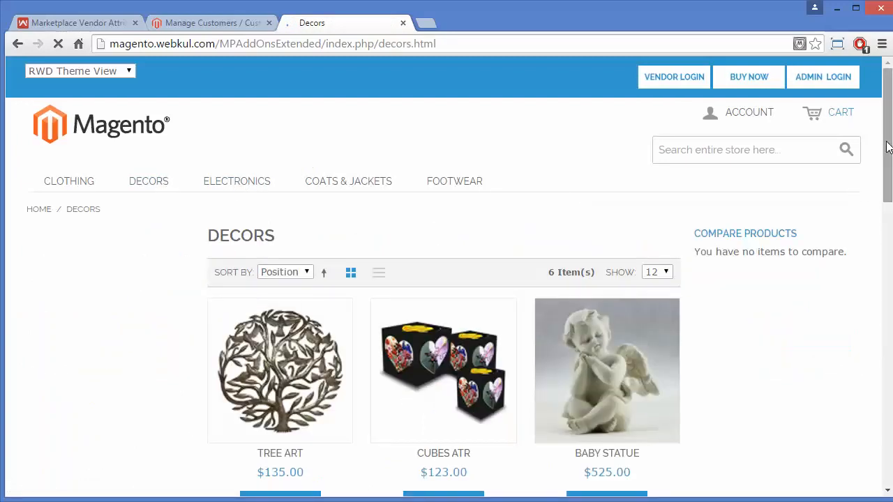
pyautogui.moveTo(887, 147); pyautogui.dragTo(890, 354)
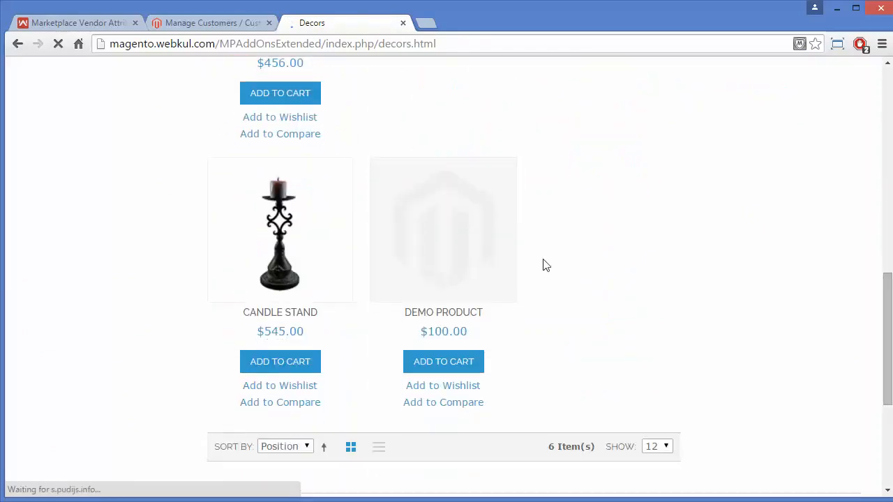
pyautogui.click(460, 249)
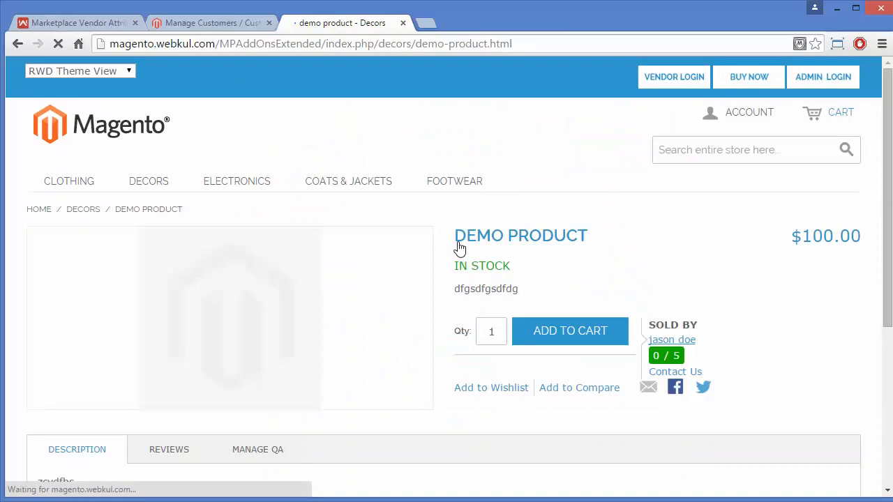
pyautogui.click(694, 347)
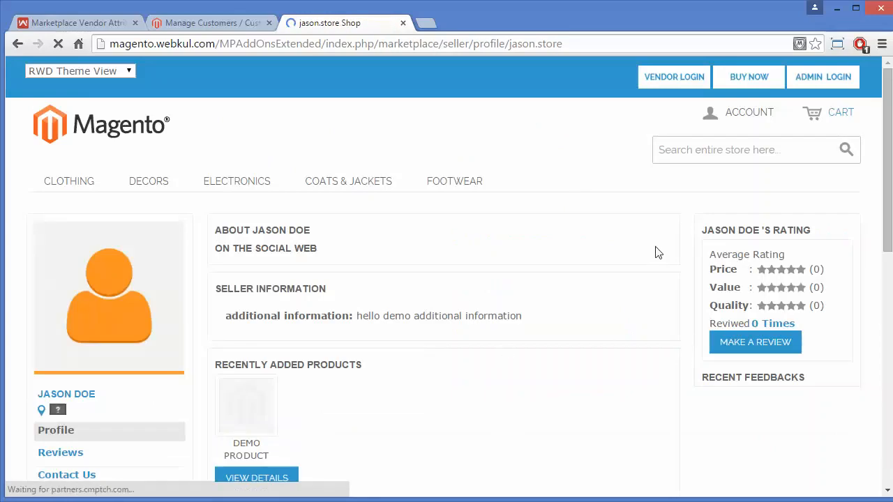
pyautogui.moveTo(888, 176); pyautogui.dragTo(887, 194)
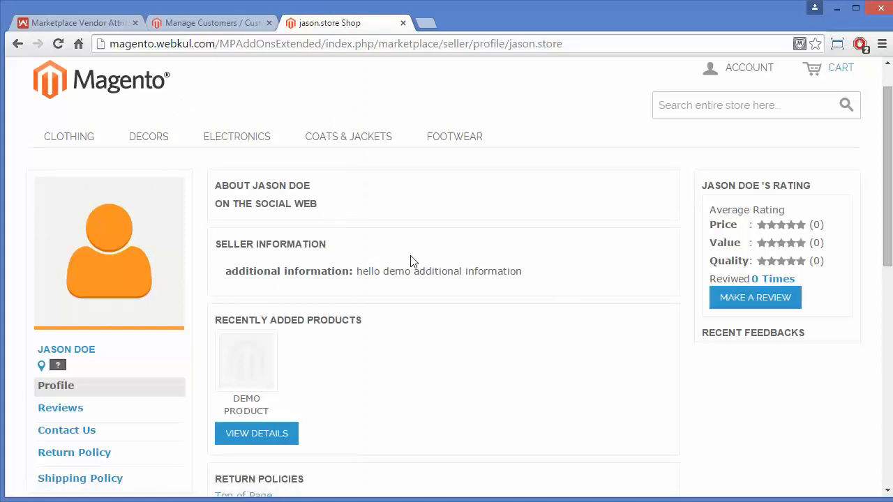
# In the admin, open the vendor's Account Information to check Additional information reads 'hello demo additional information'
pyautogui.click(202, 22)
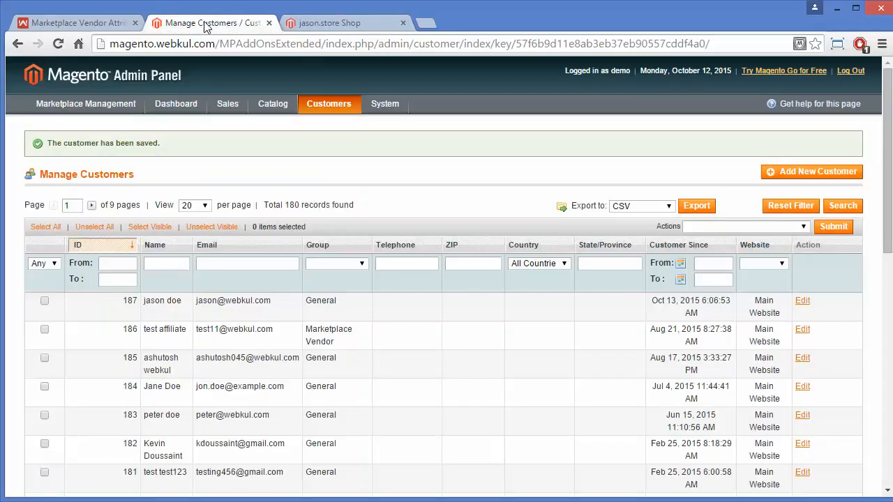
pyautogui.click(802, 328)
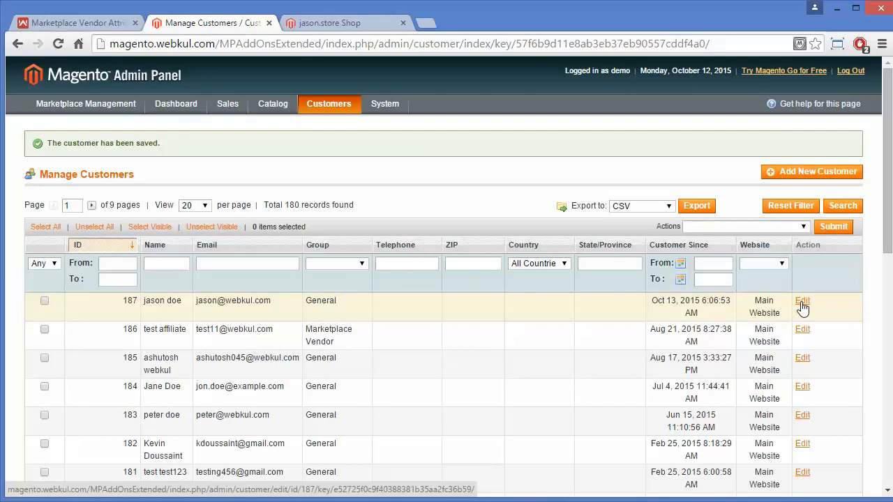
pyautogui.click(802, 304)
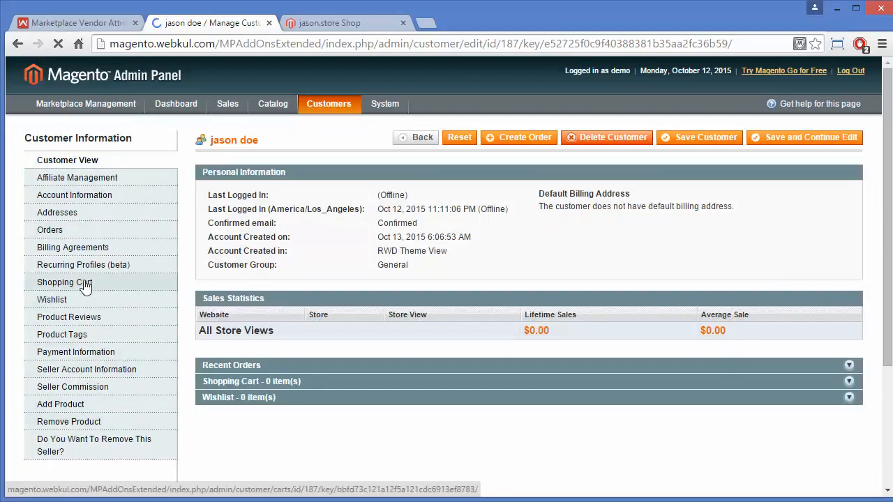
pyautogui.click(95, 202)
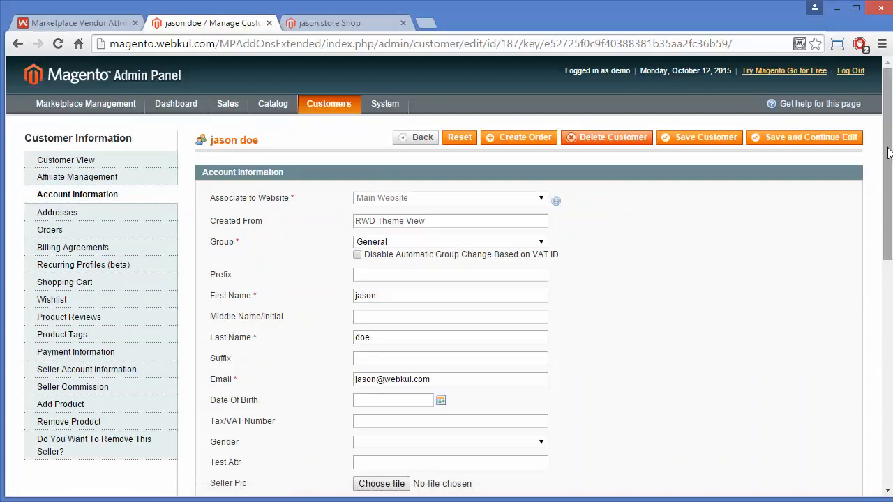
pyautogui.moveTo(888, 152); pyautogui.dragTo(861, 273)
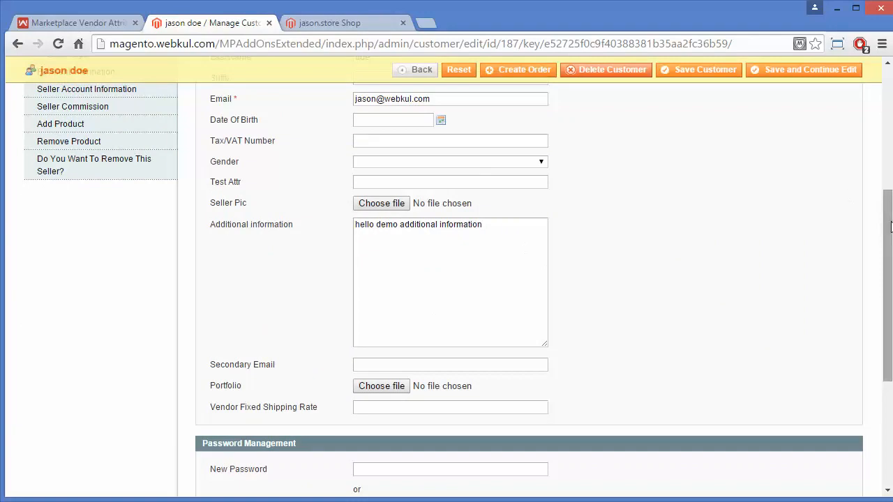
pyautogui.moveTo(889, 225); pyautogui.dragTo(881, 103)
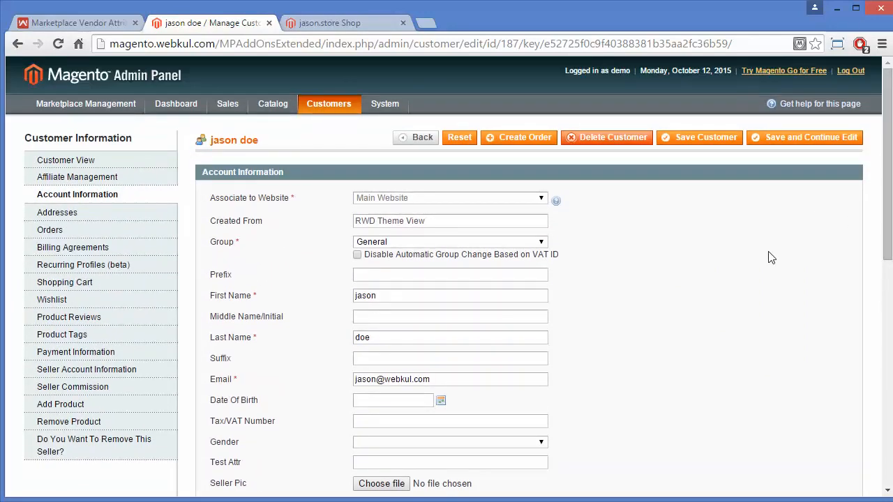